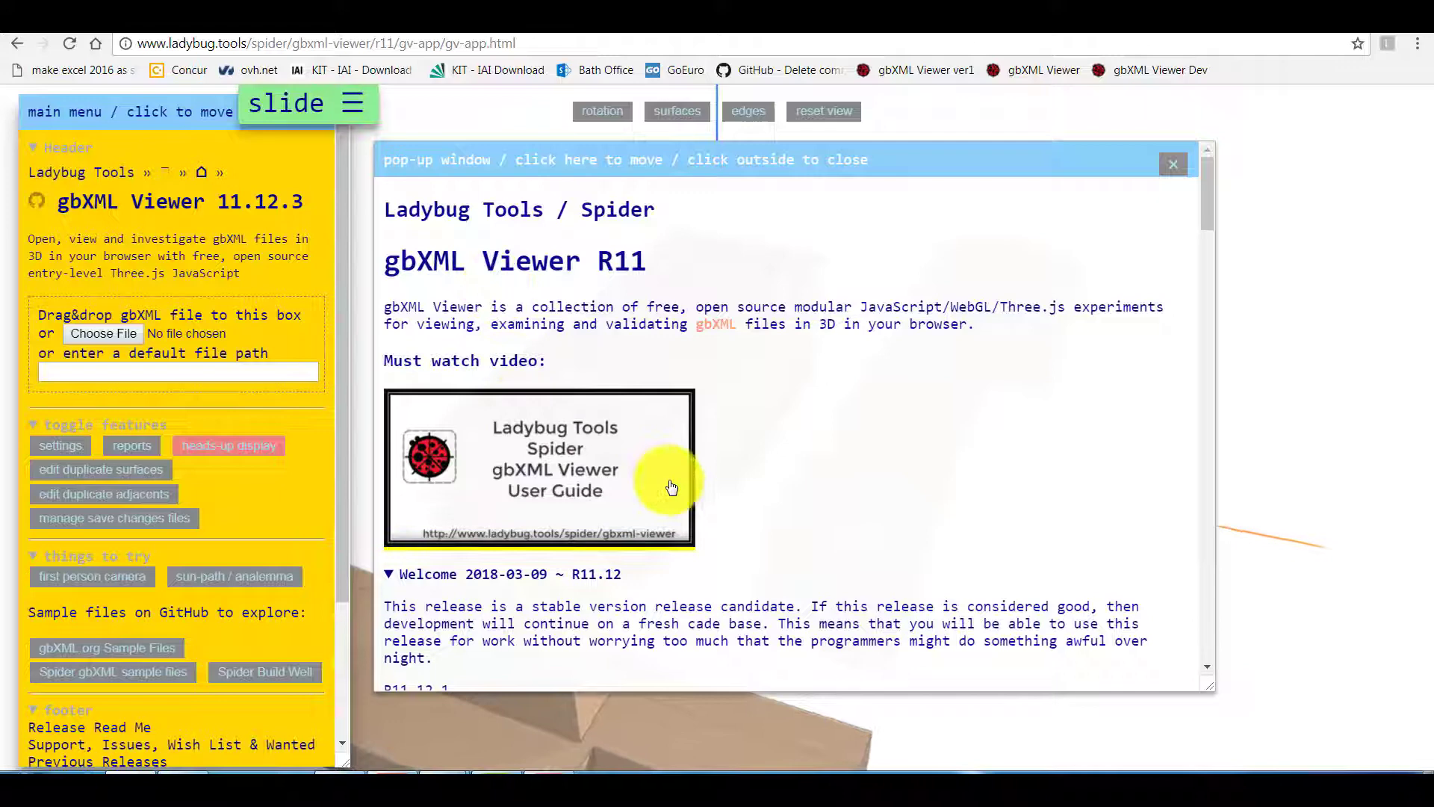
Step: Scroll down through the release notes pop-up
scroll(853, 477, down, 4)
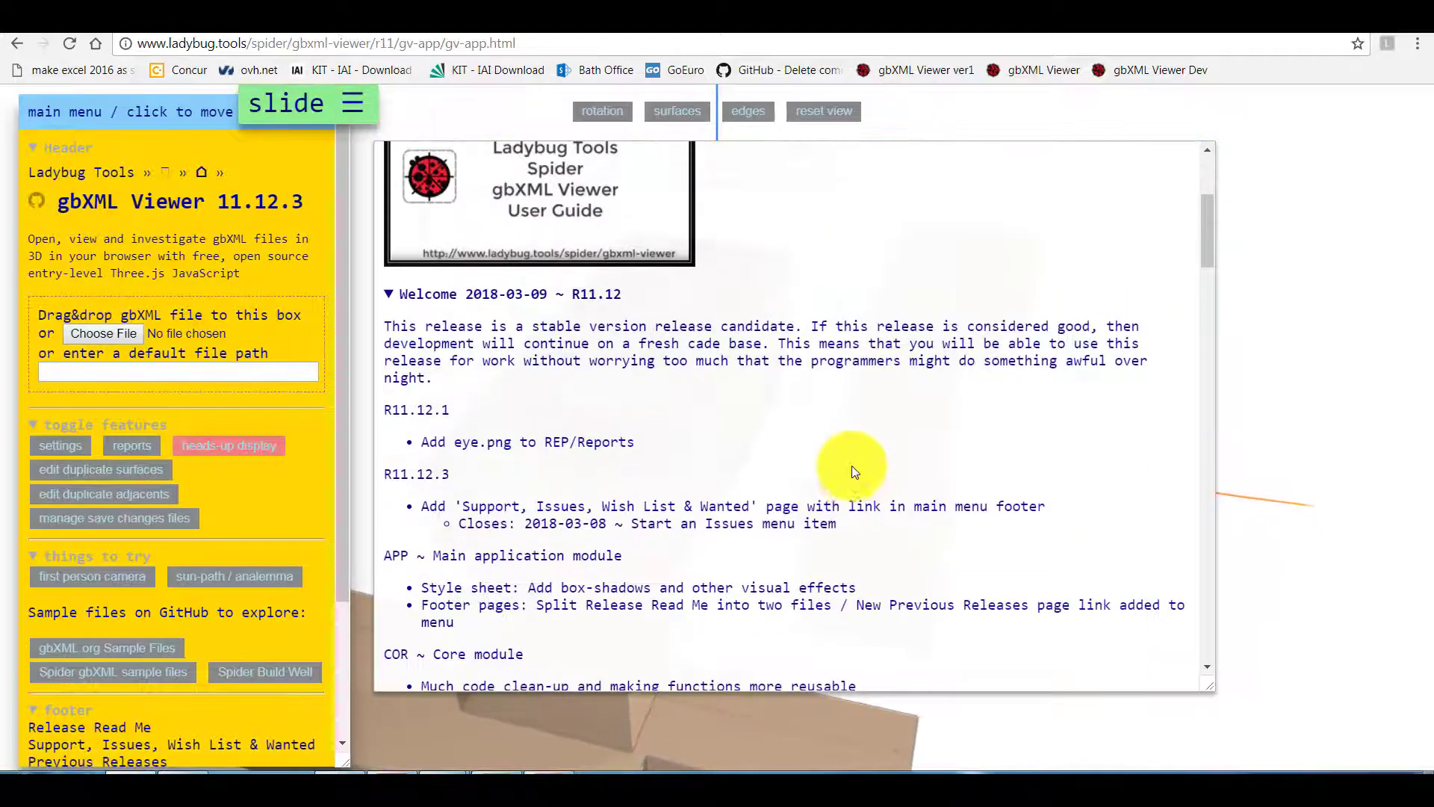
scroll(672, 395, down, 5)
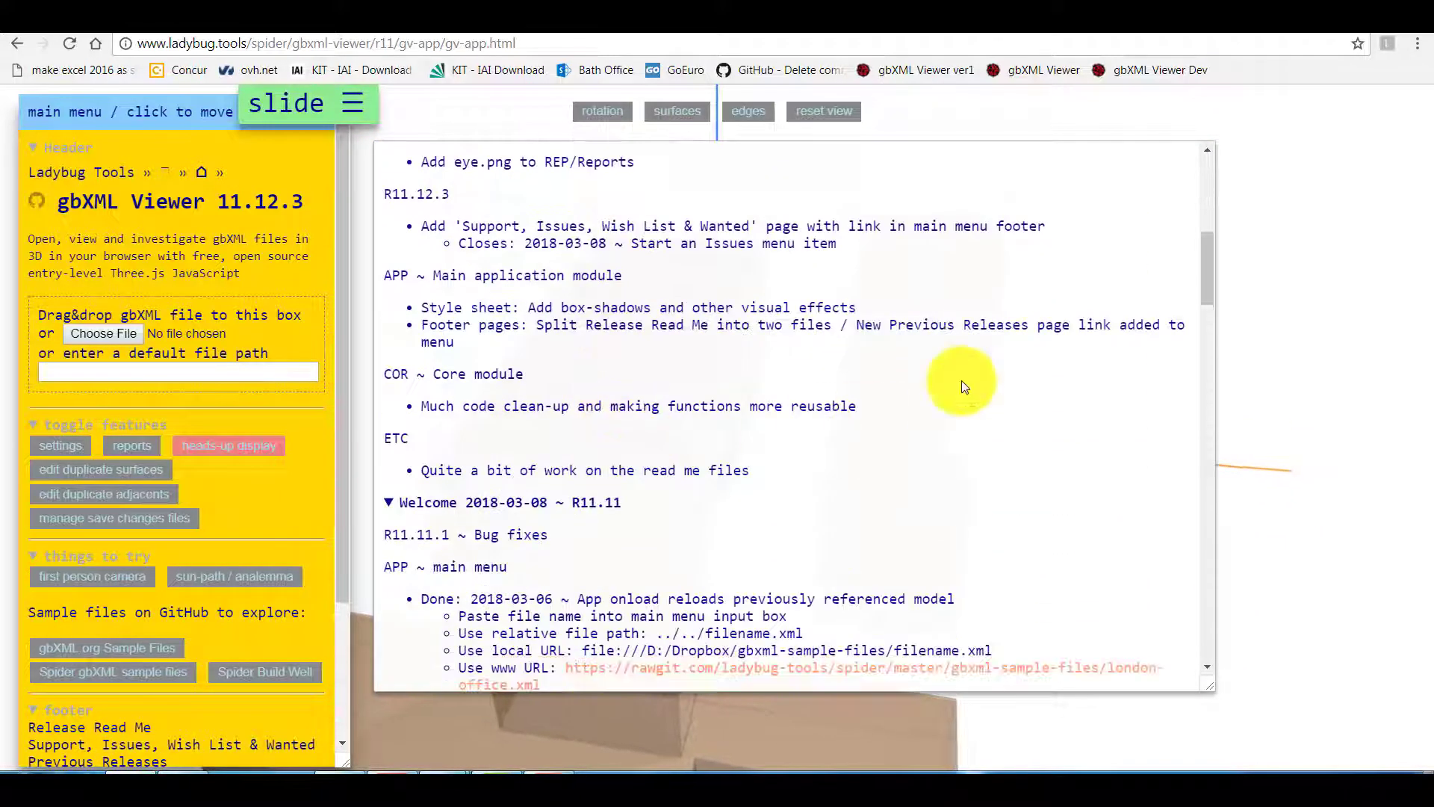
Step: Dismiss the release notes and orbit to face the glazed facade beside the neighbouring houses
click(1301, 272)
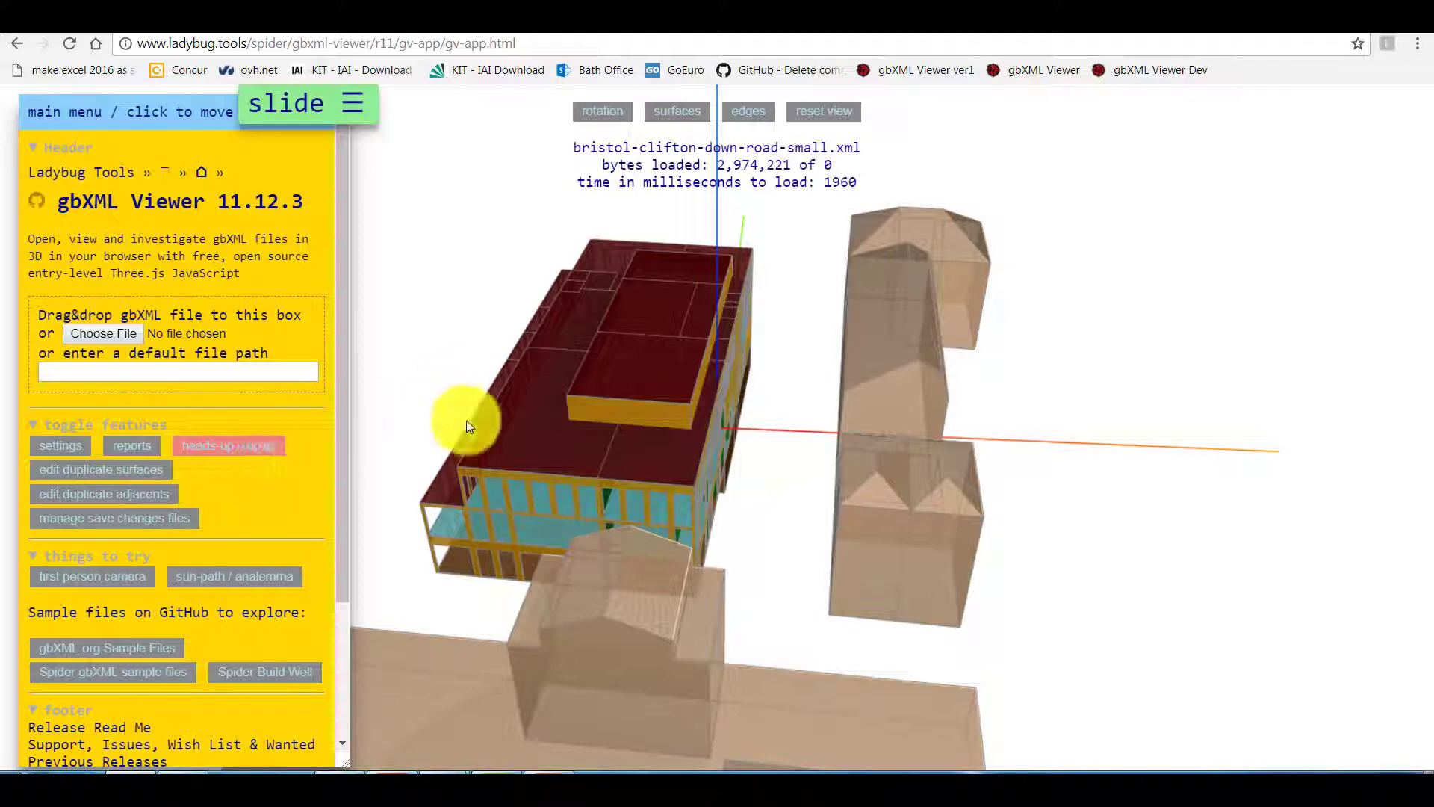
drag(1069, 556, 858, 570)
Step: Inspect shade roof X-S-546, upper roof T-RF_100-E-R-485, then the interior floor behind the facade
click(954, 654)
drag(953, 654, 951, 390)
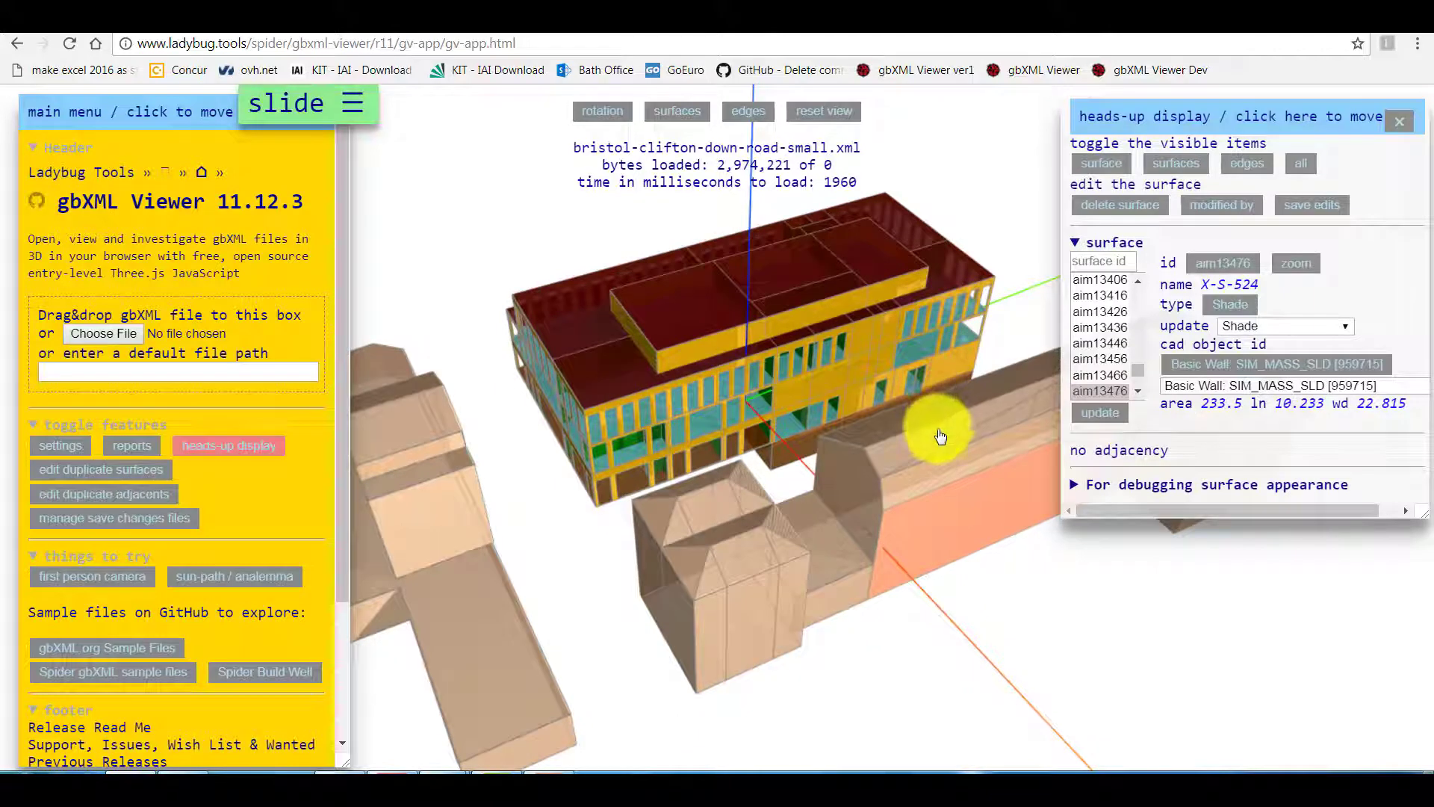
click(939, 433)
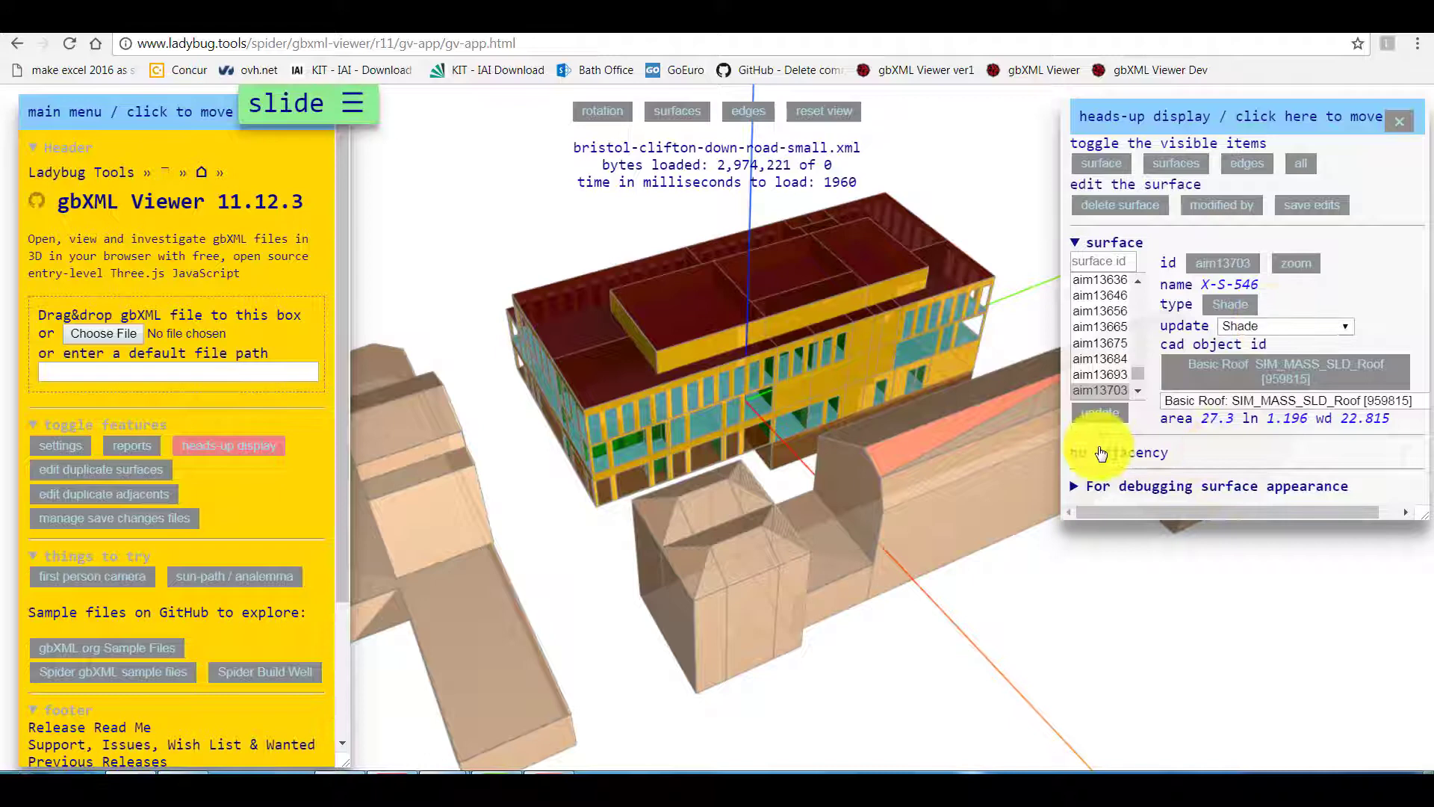
click(704, 312)
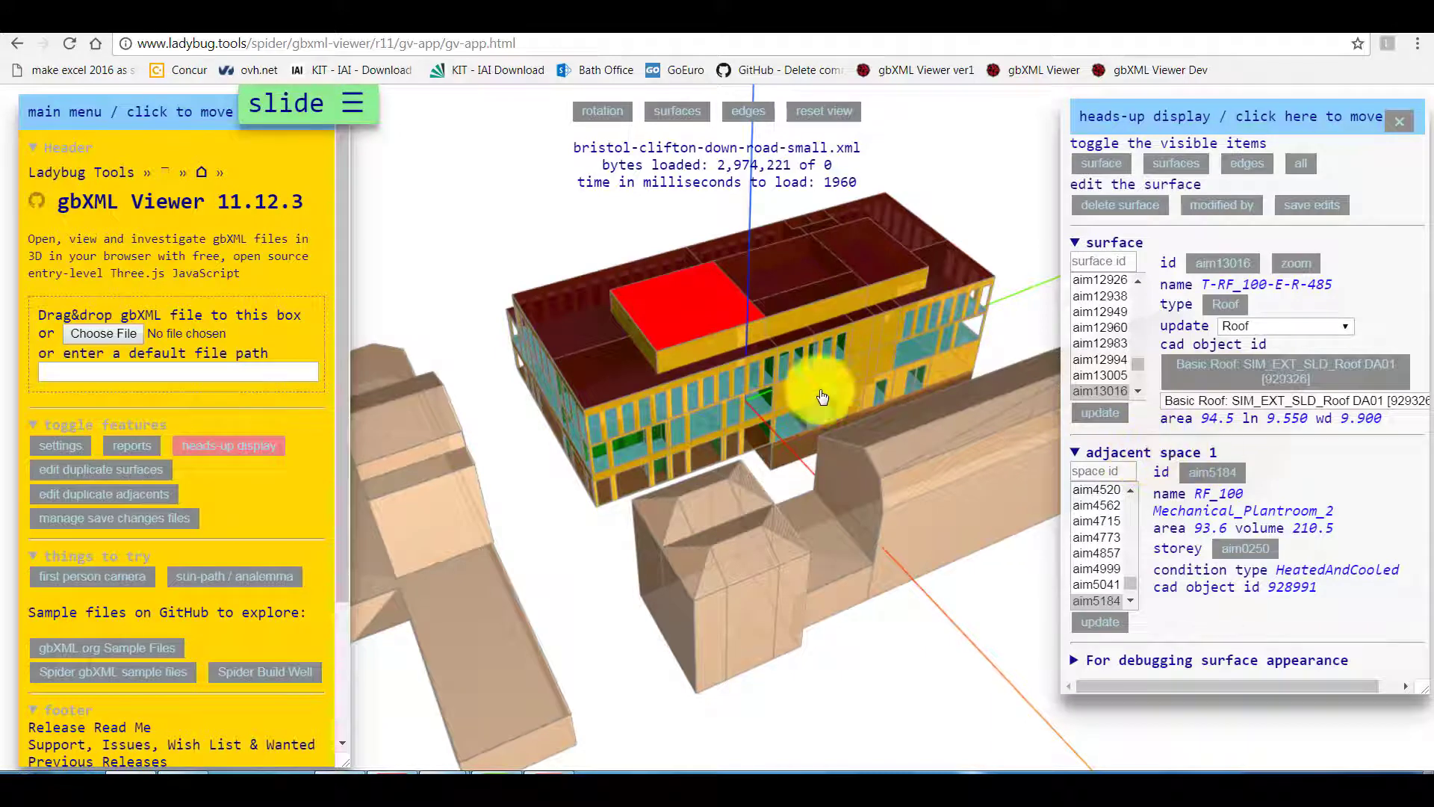
click(711, 427)
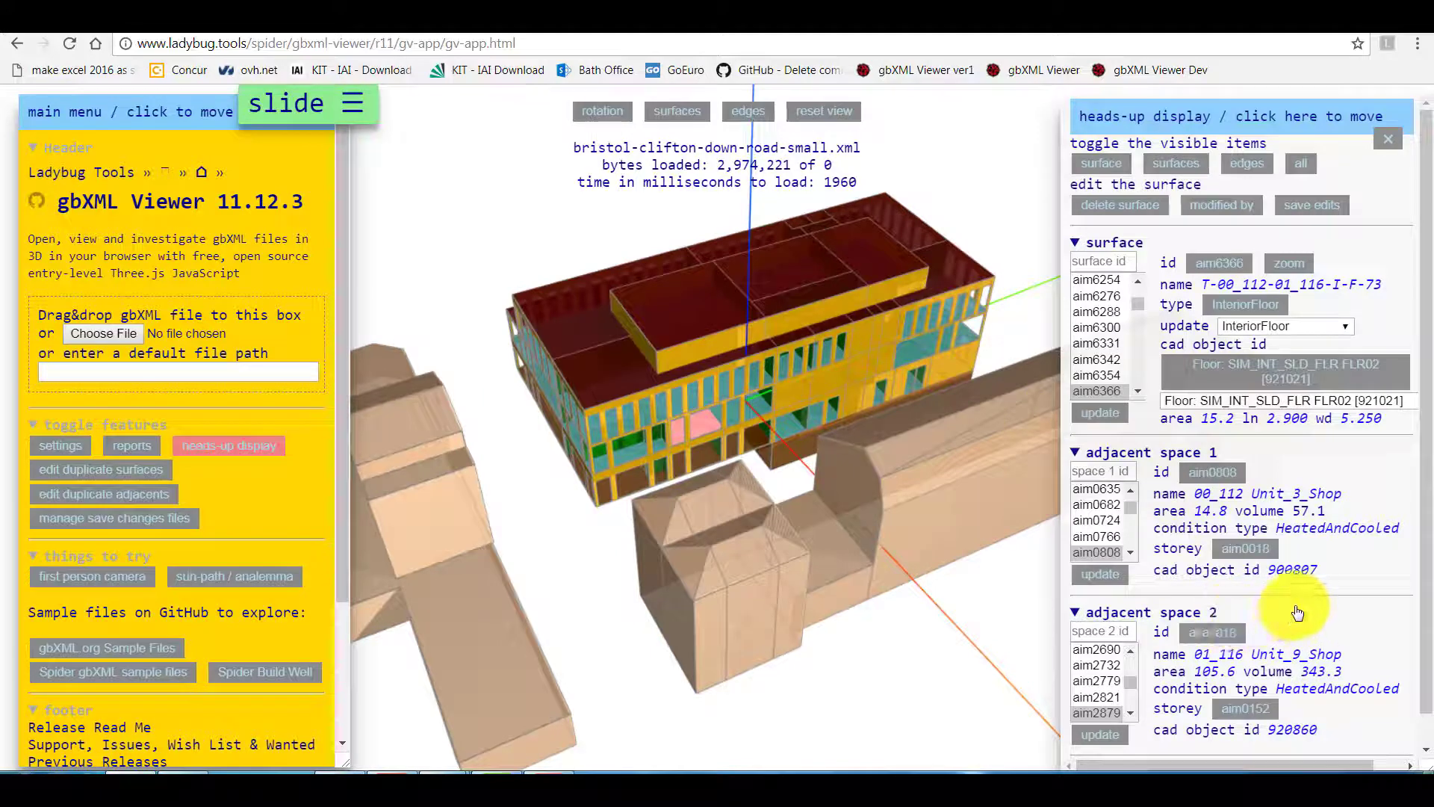
Step: Isolate floor T-00_112-01_116-I-F-73, then show its type, CAD group, Unit_3_Shop, Unit_9_Shop and all surfaces
click(1216, 263)
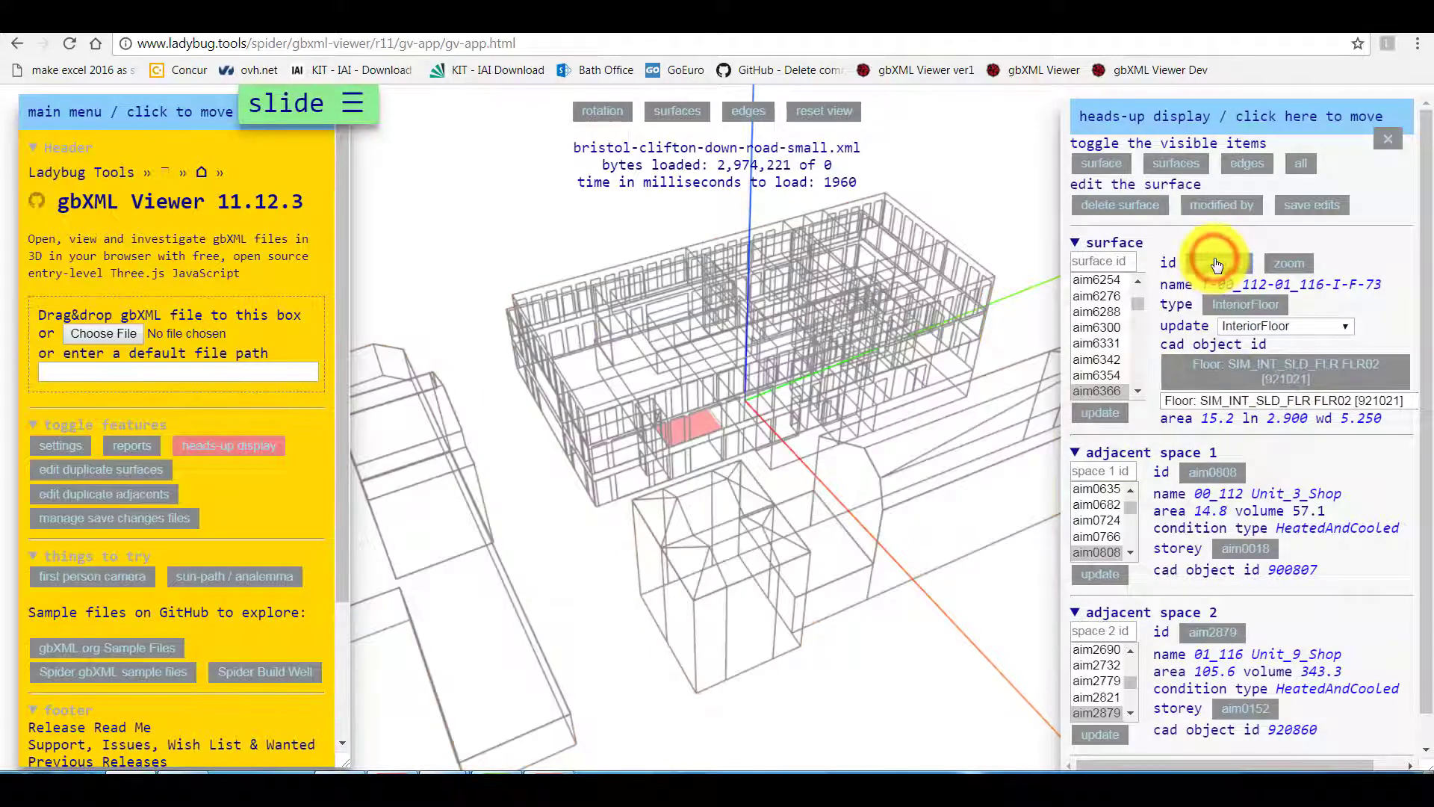
click(1295, 267)
click(1259, 305)
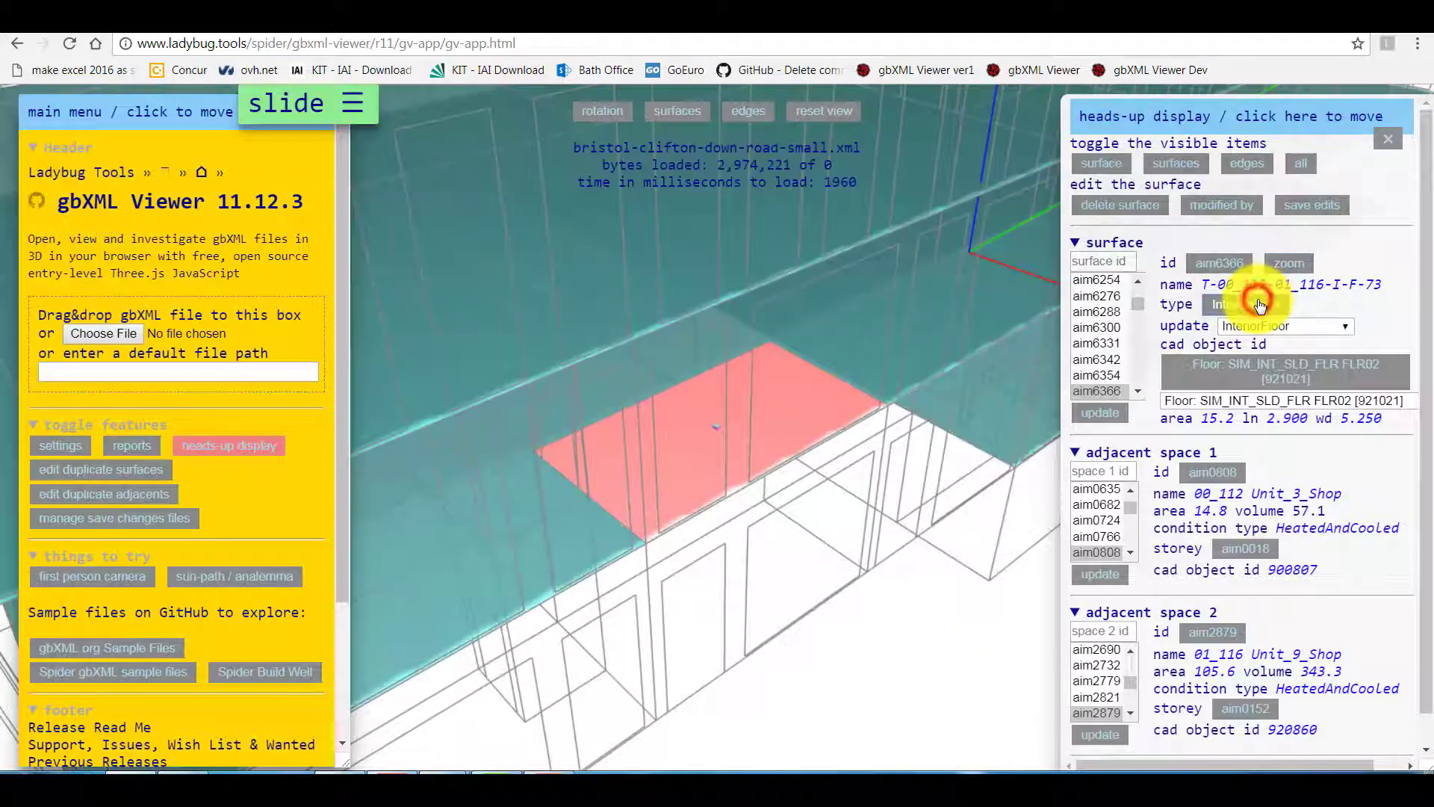
click(1246, 372)
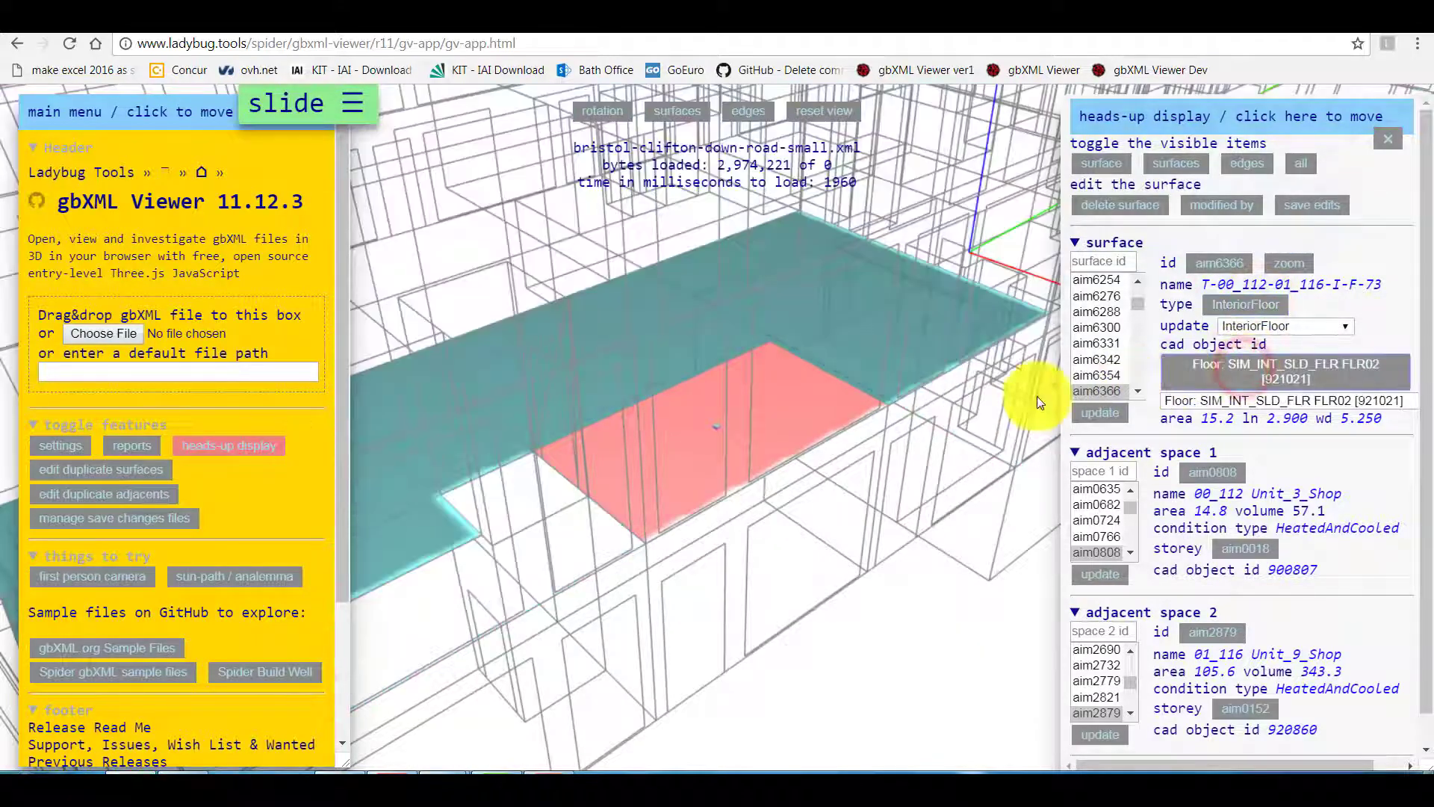
drag(1024, 391, 971, 407)
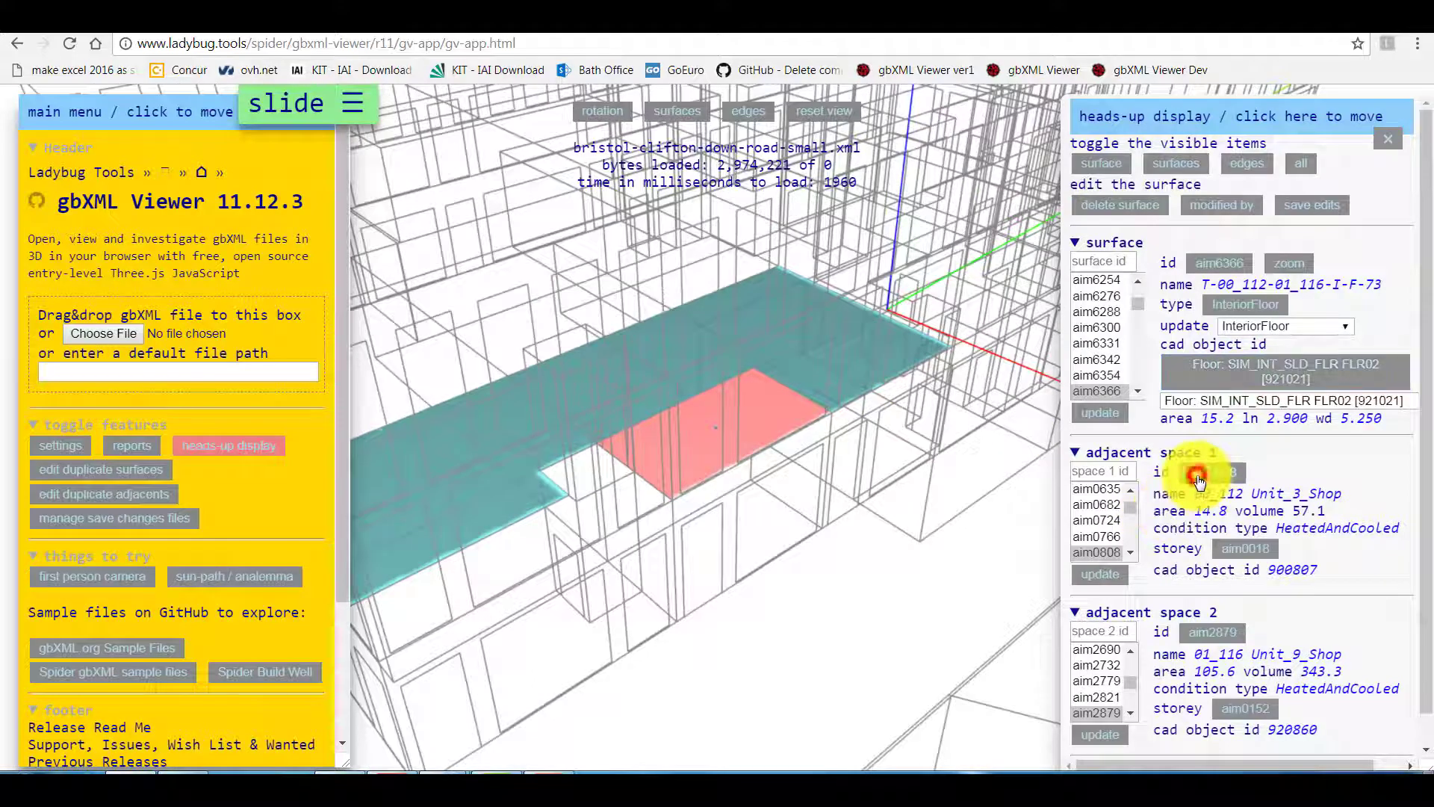
click(1198, 478)
click(1212, 632)
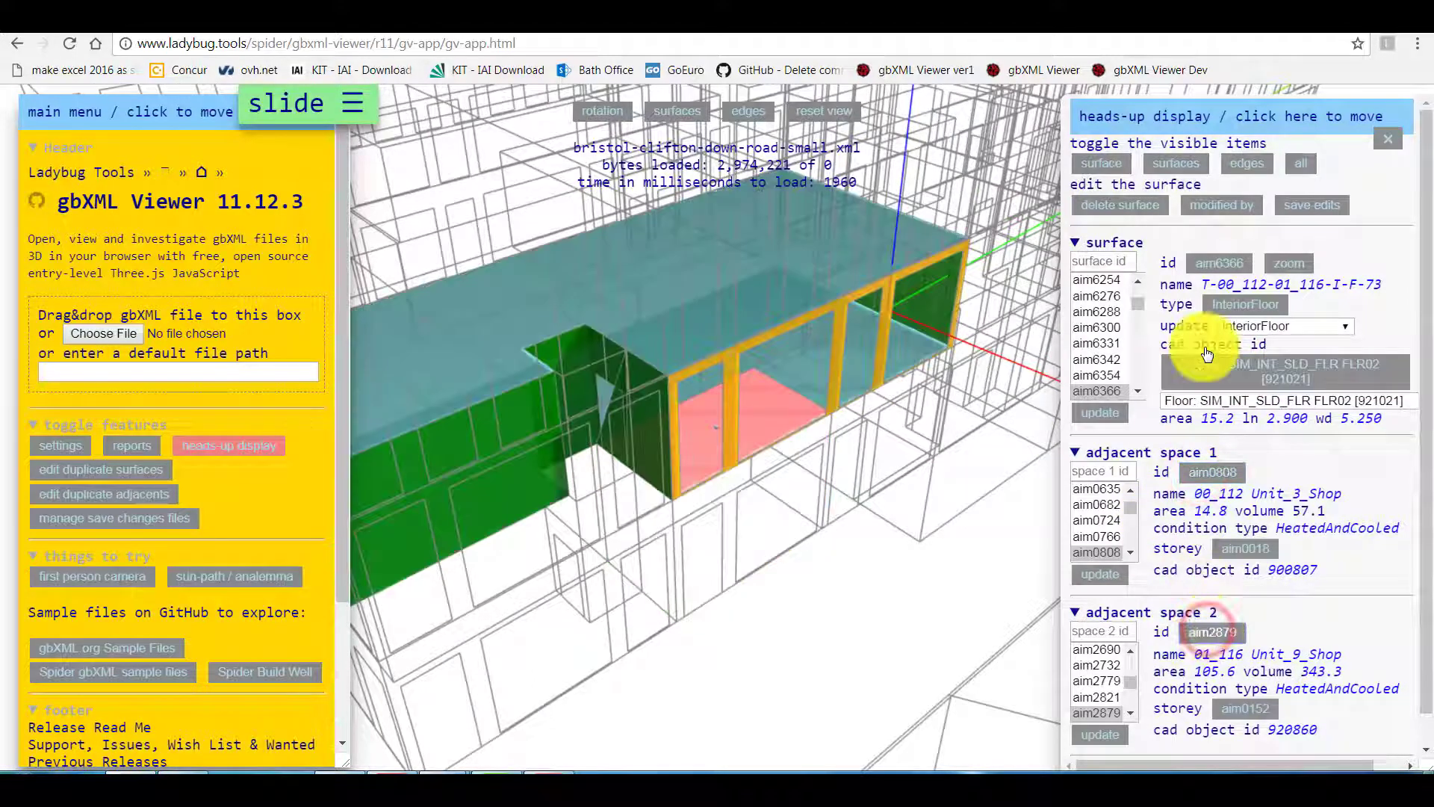
click(1301, 163)
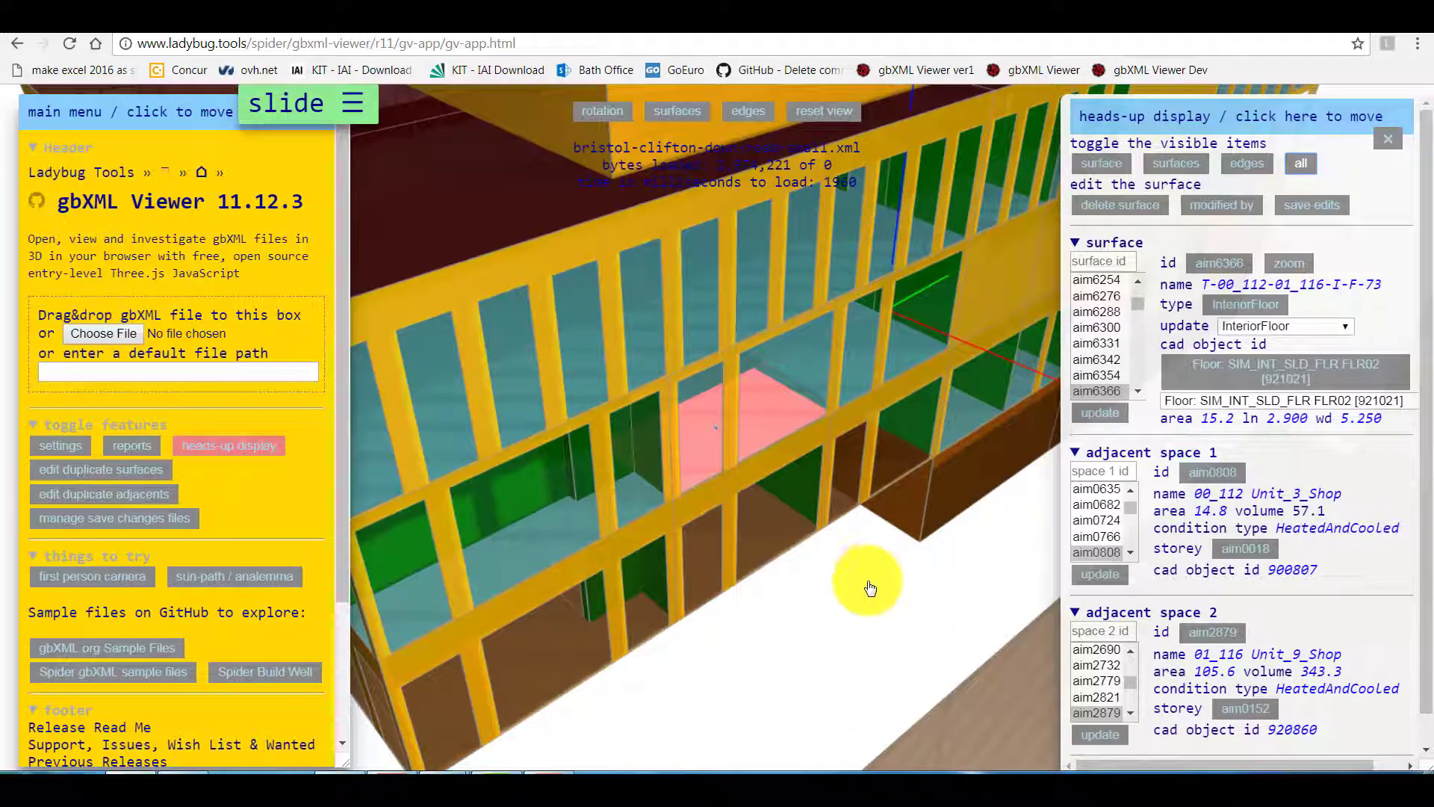
Step: Try random and normal surface materials in settings, then restore the default material
mouse_move(858, 580)
mouse_down()
mouse_move(857, 560)
mouse_move(866, 590)
mouse_up()
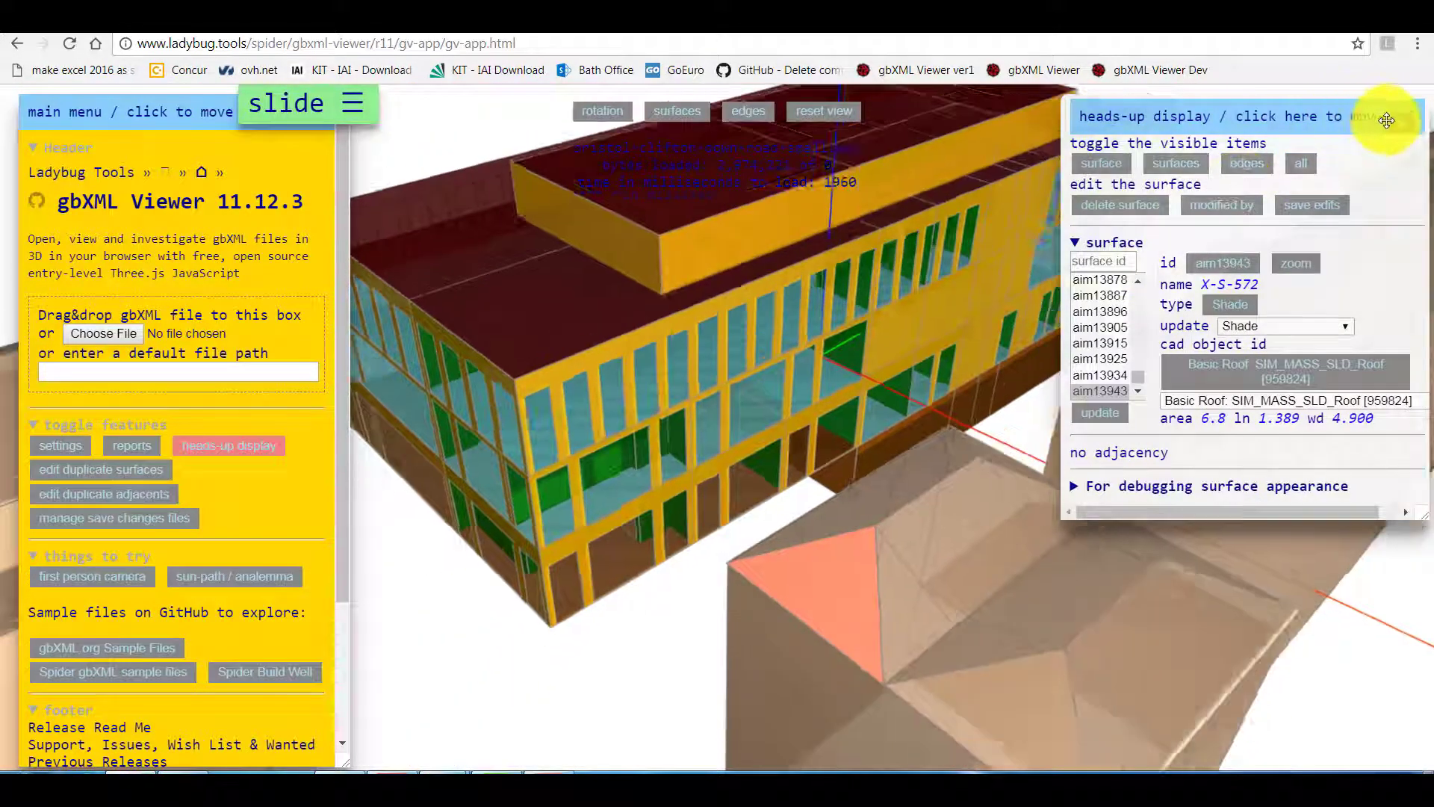
click(63, 446)
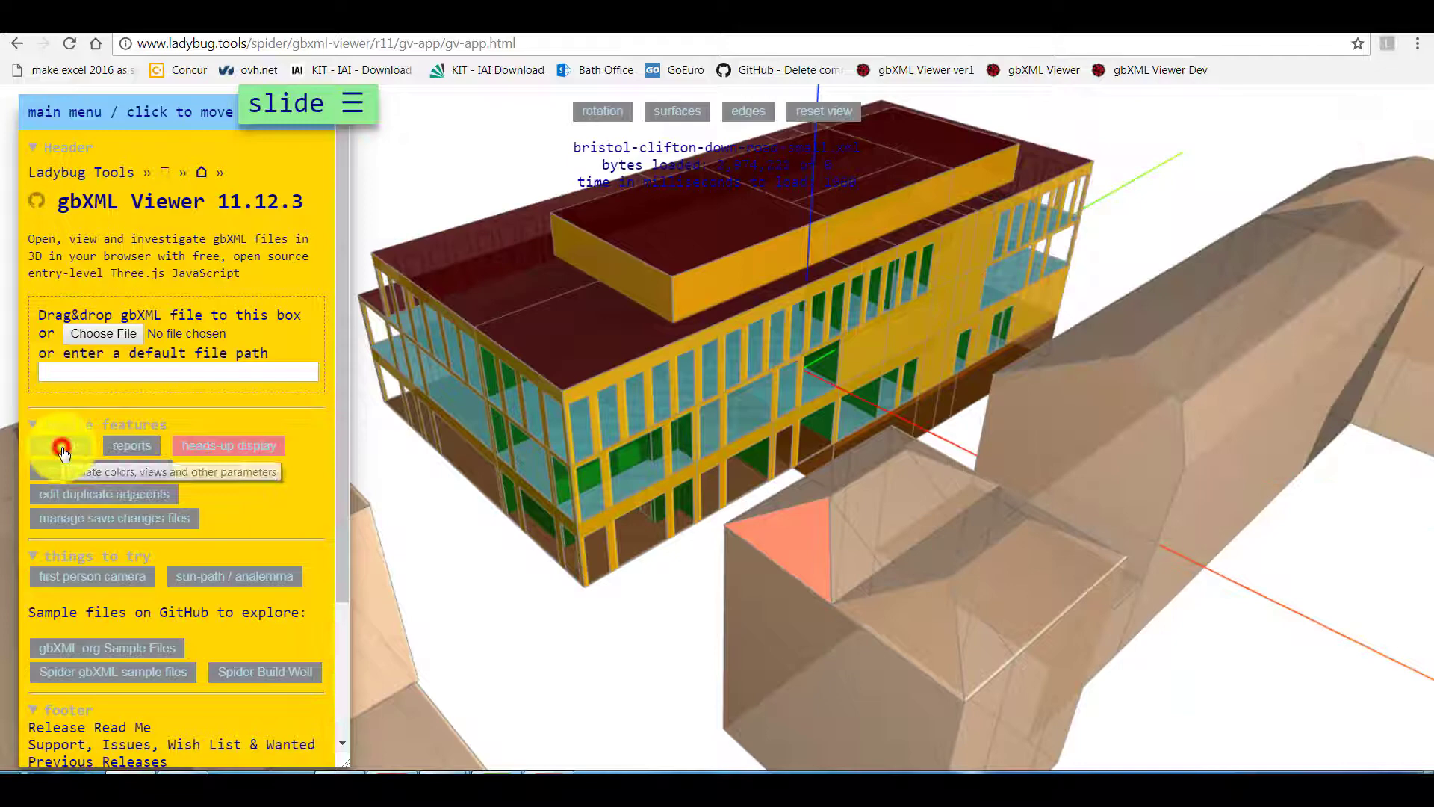
scroll(64, 453, down, 5)
scroll(64, 453, down, 3)
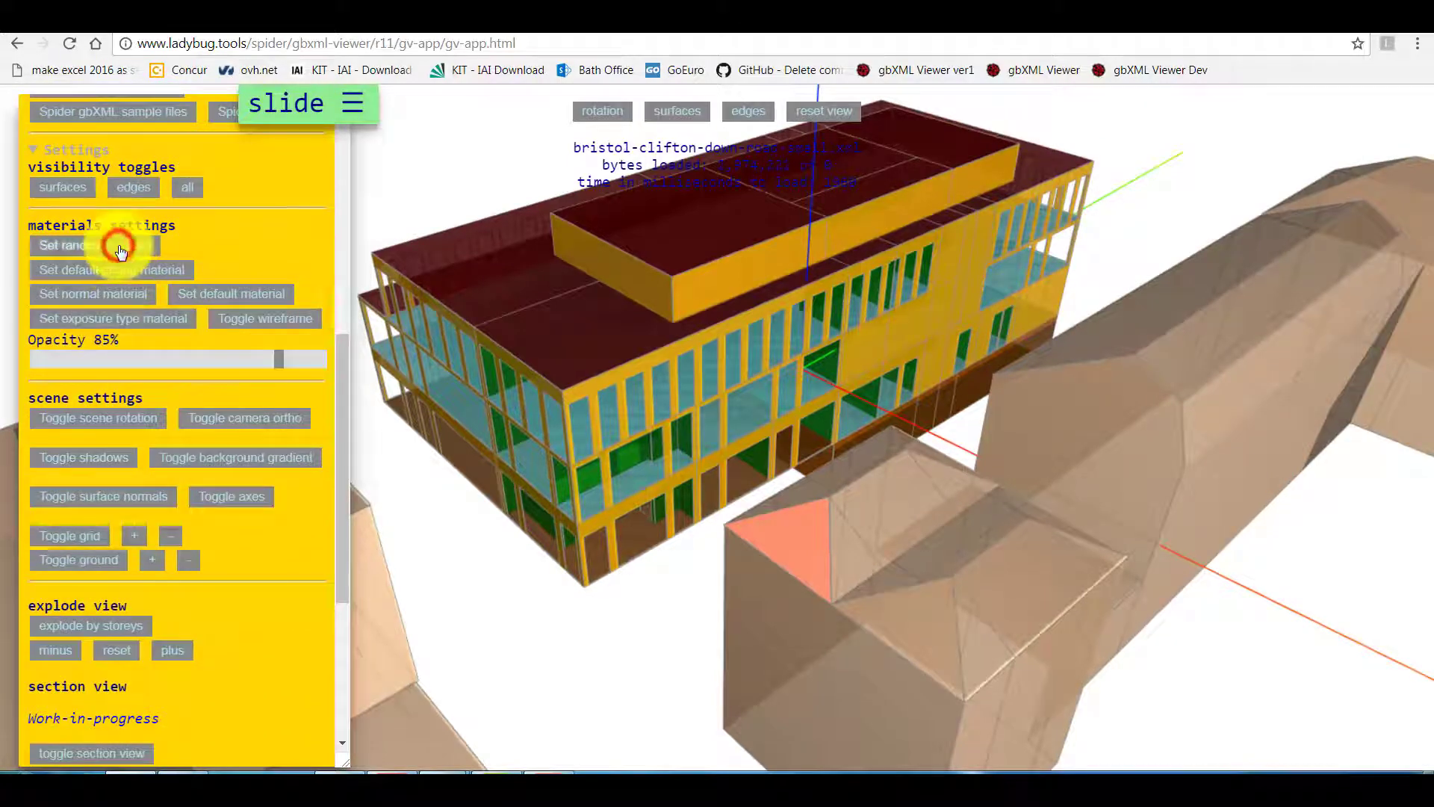
click(119, 248)
click(101, 296)
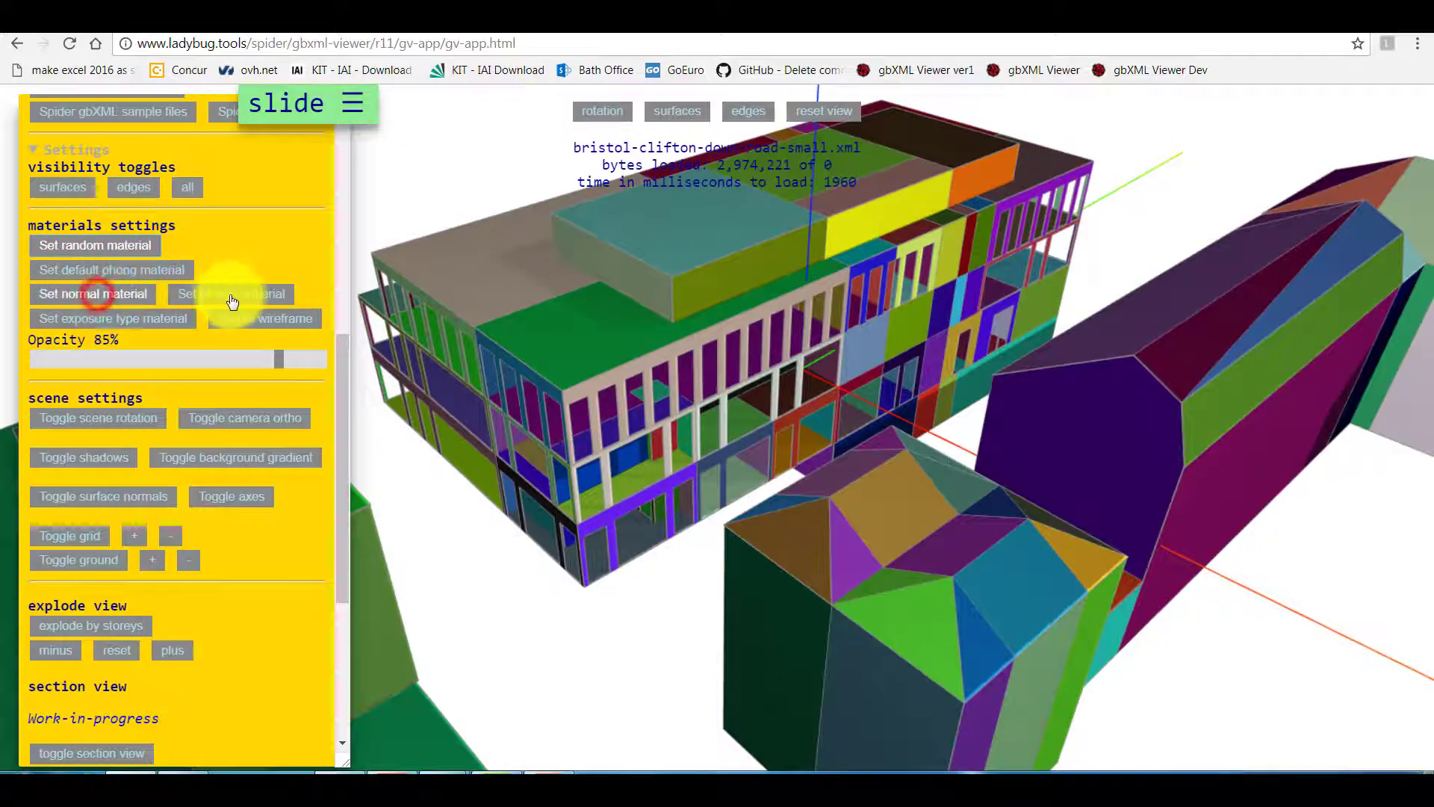
click(231, 294)
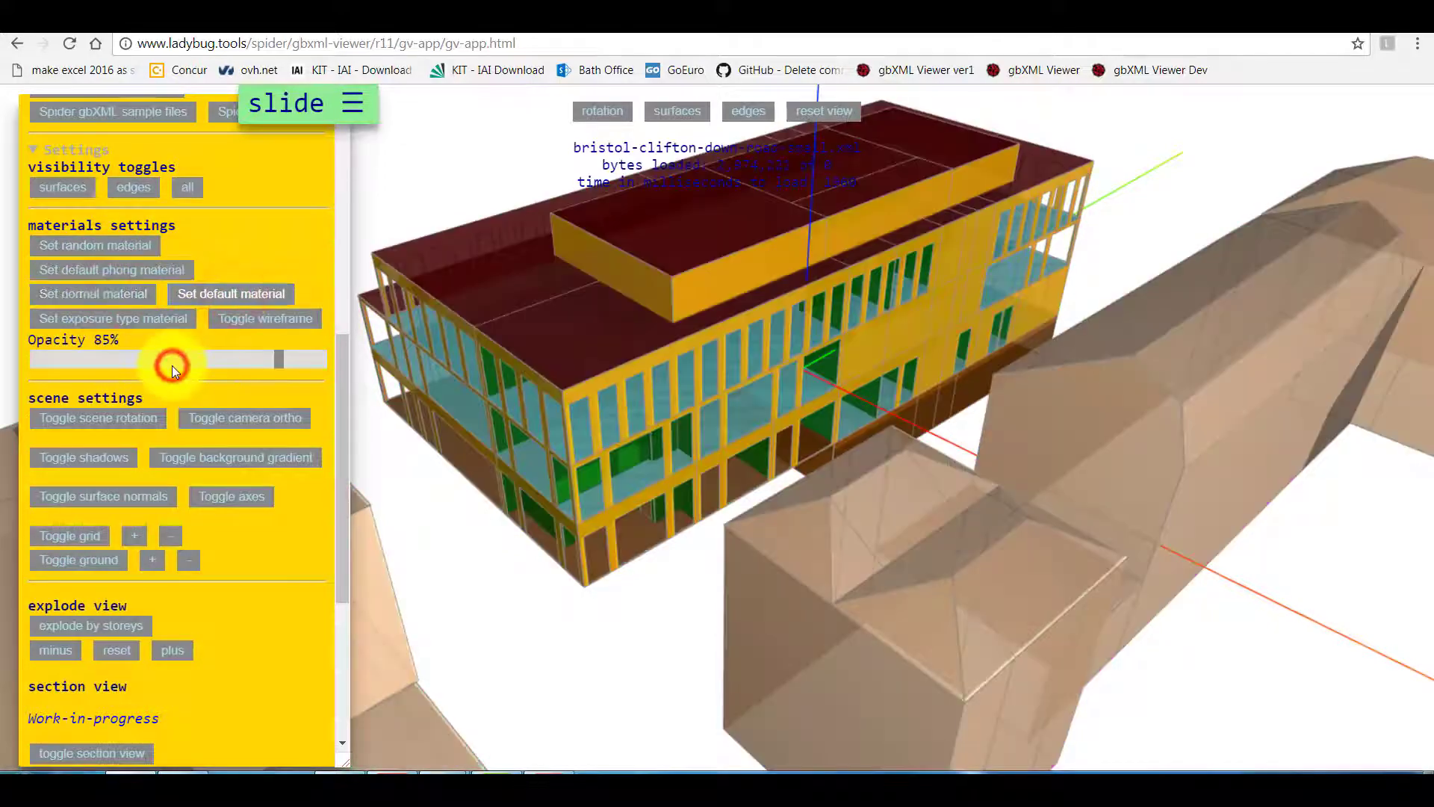
Step: Set surface opacity to 70% and show the ground plane
click(172, 364)
click(99, 361)
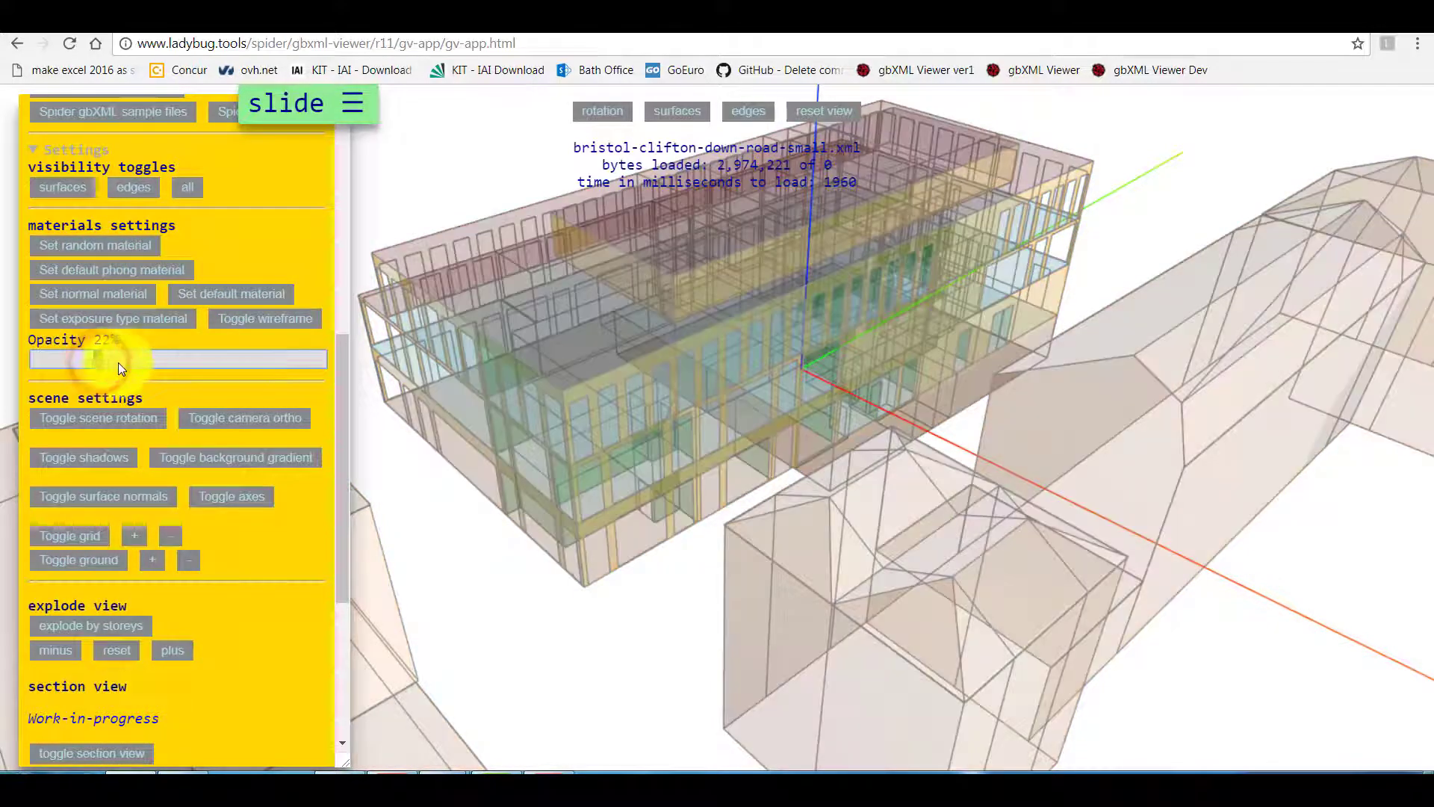
click(237, 361)
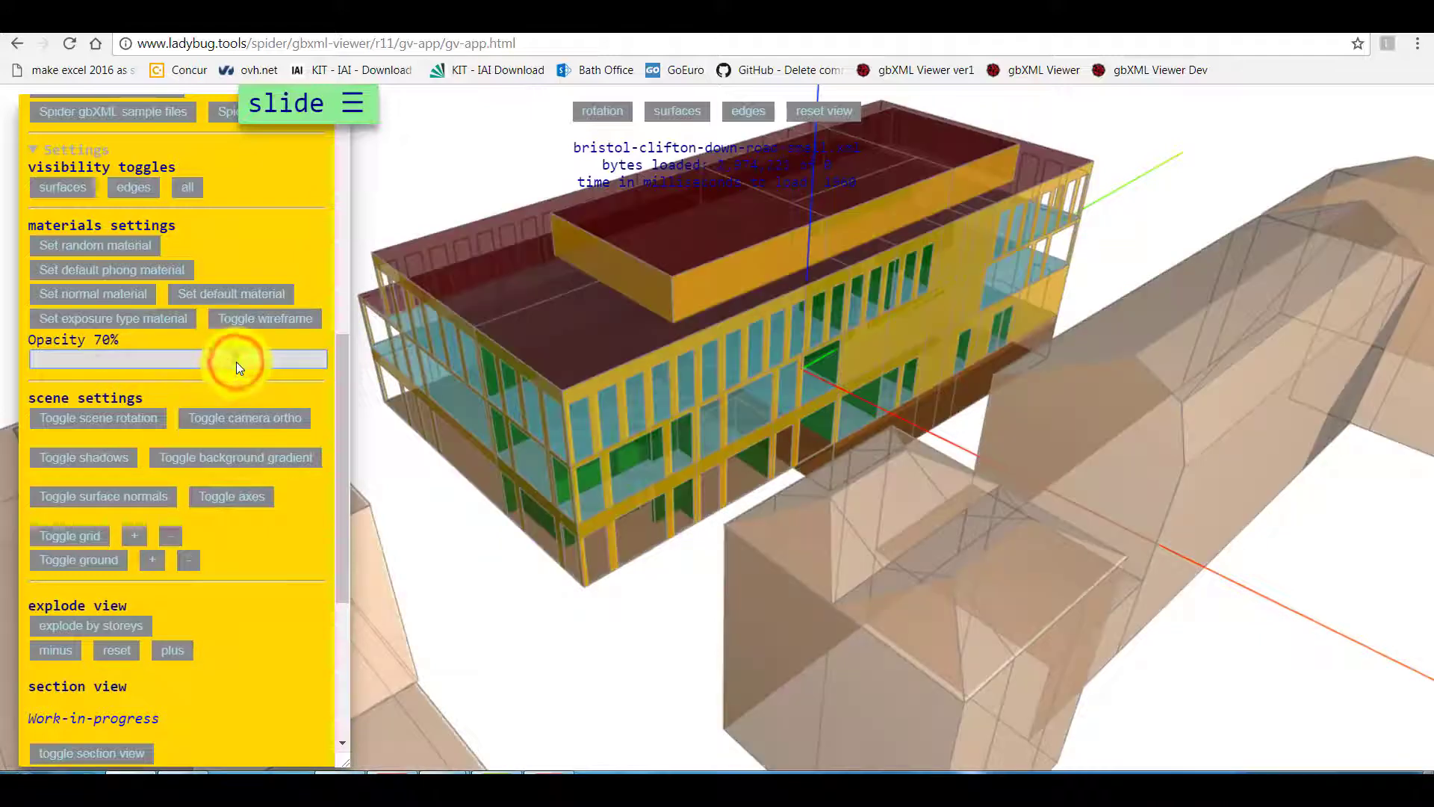
click(85, 560)
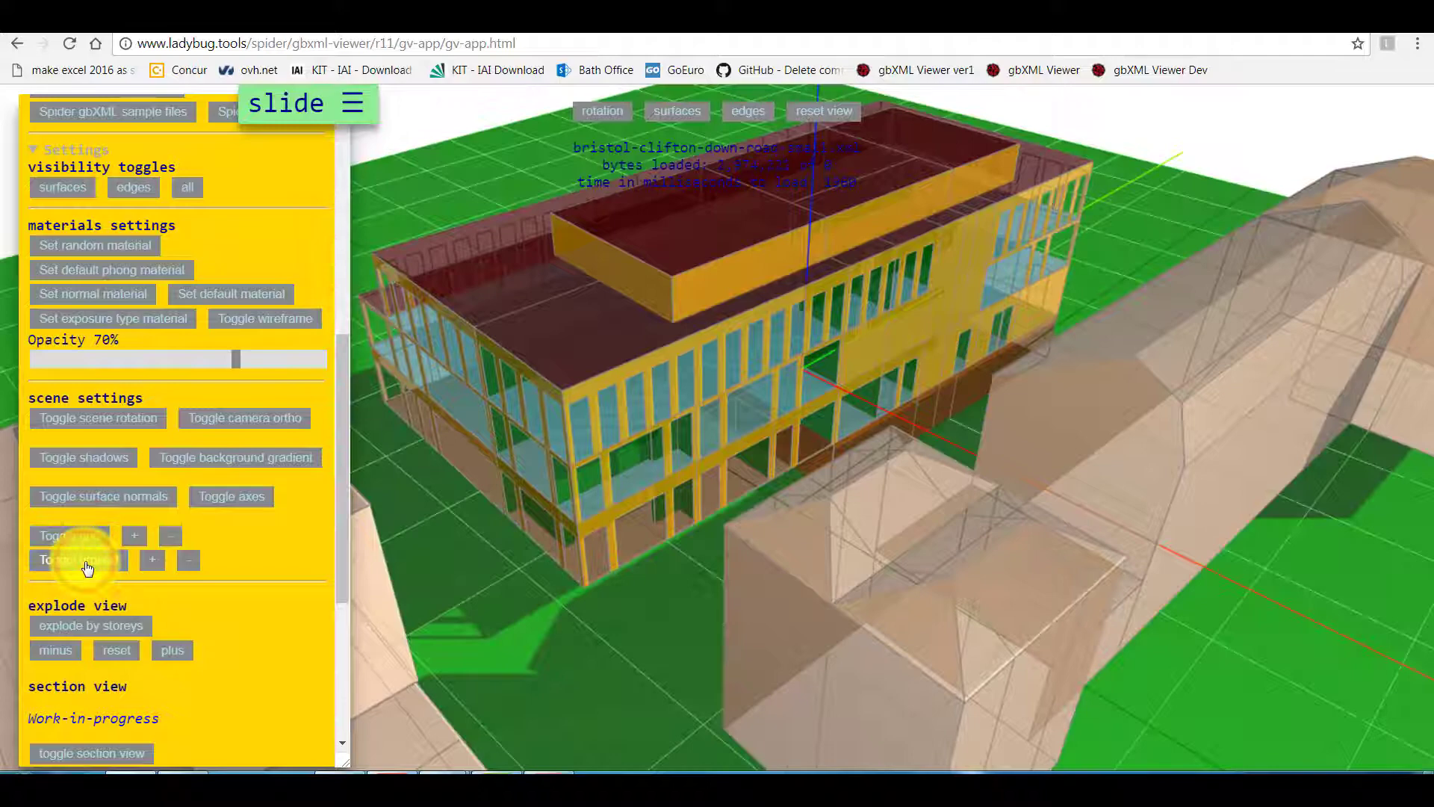
Step: Hide the ground, explode the storeys three times, and select the Unit_1_Retail_MS/Unit_6_Shop interior wall
click(84, 535)
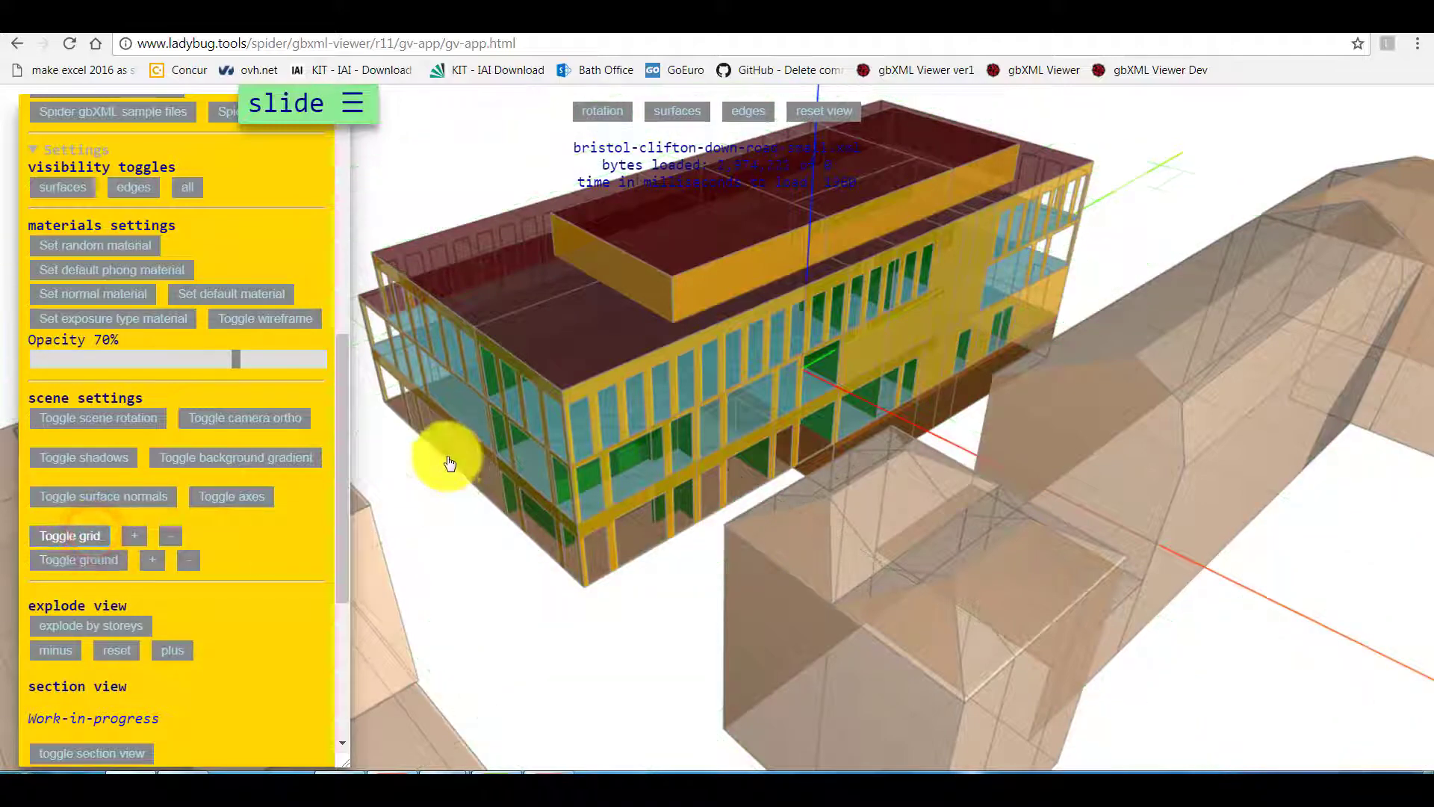
drag(528, 479, 576, 481)
click(172, 651)
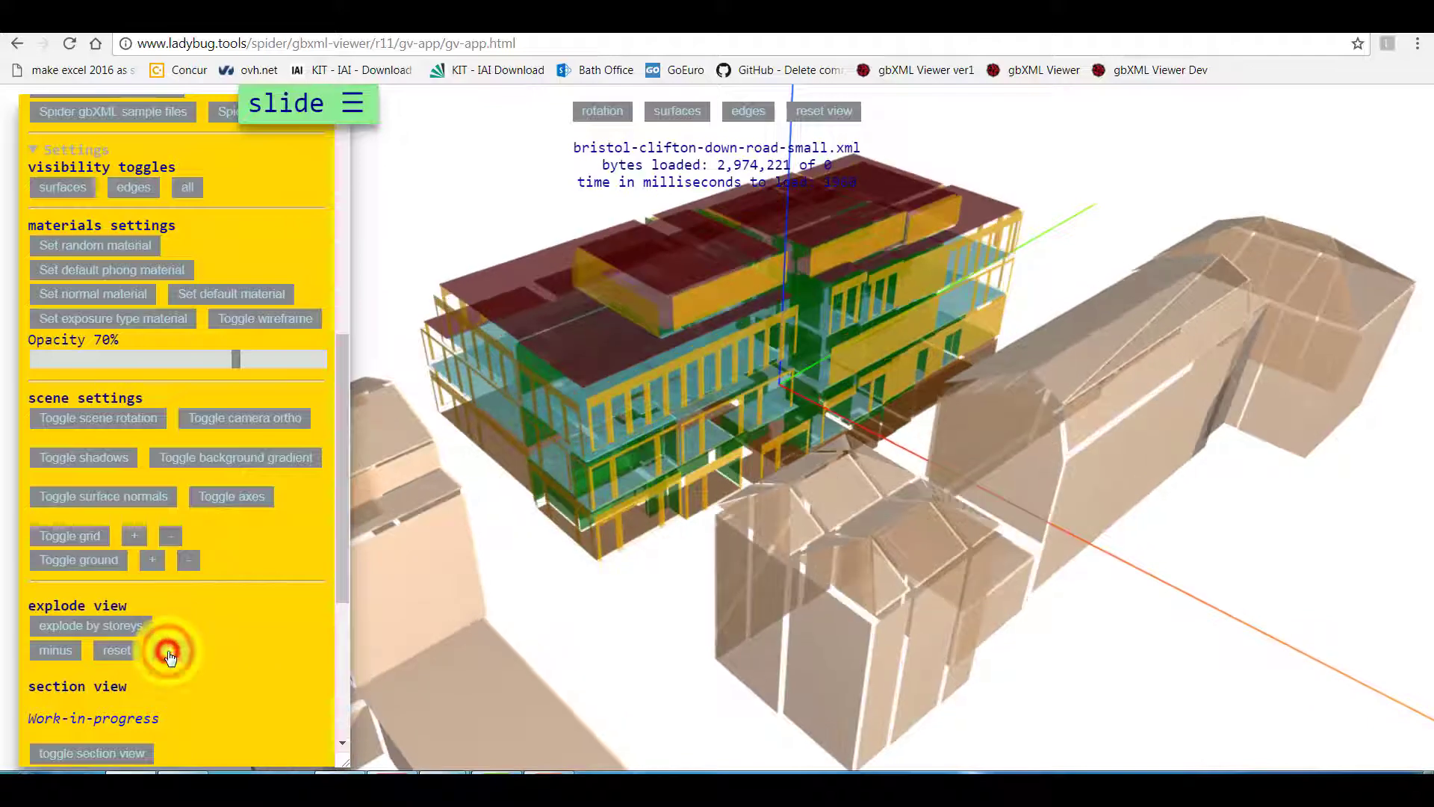
click(169, 651)
click(169, 651)
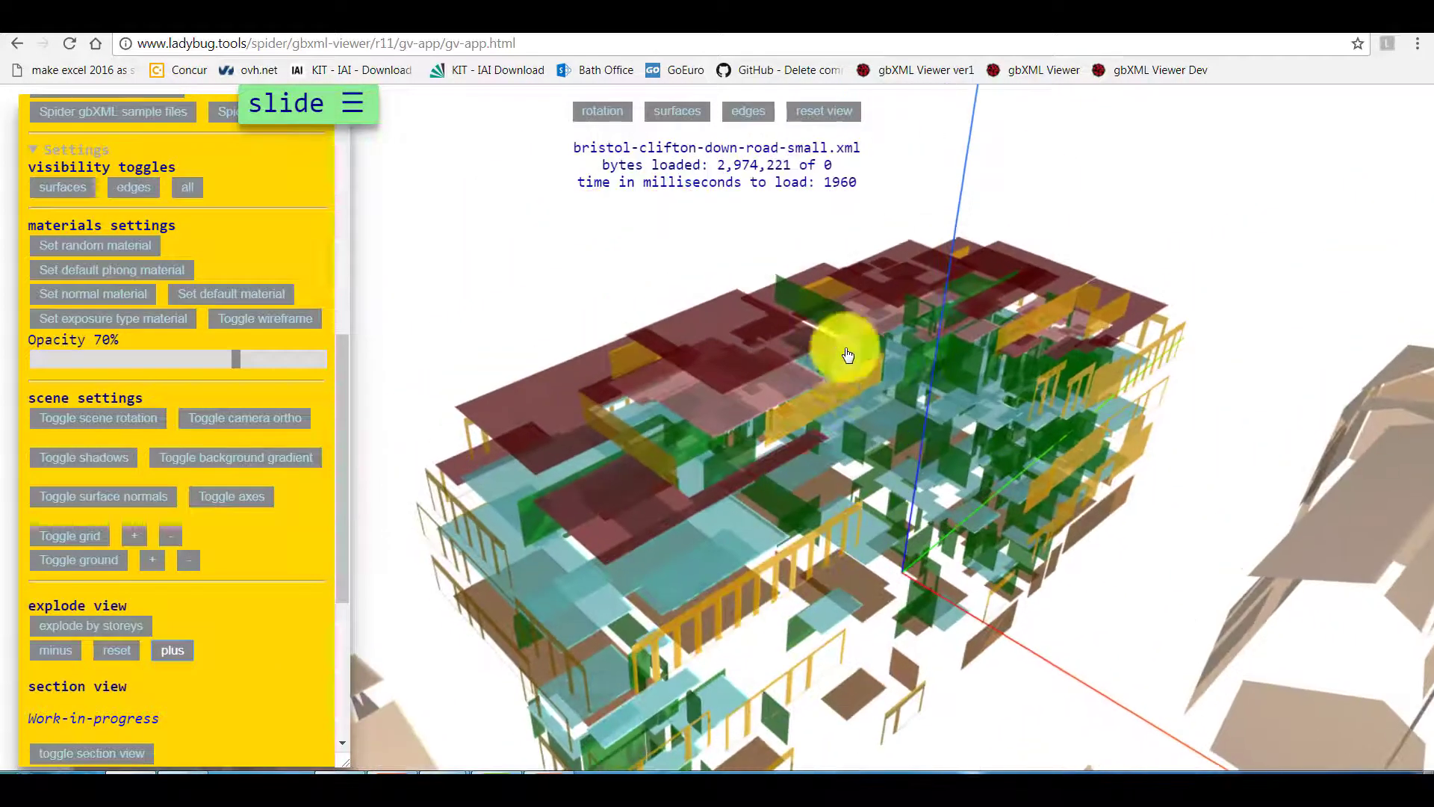
click(887, 556)
scroll(842, 522, up, 3)
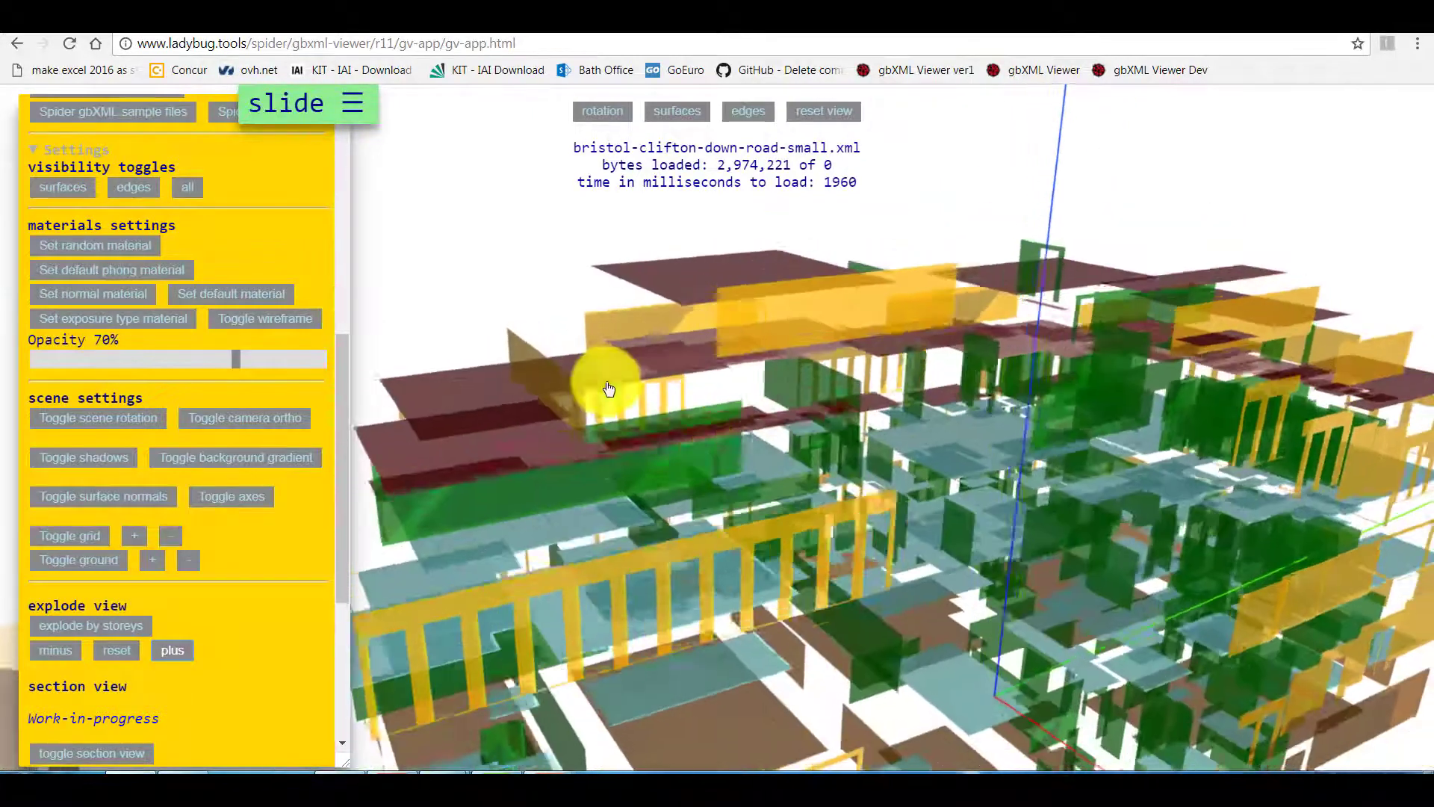
Step: Change Ceiling surface aim11641's type to InteriorFloor
click(682, 356)
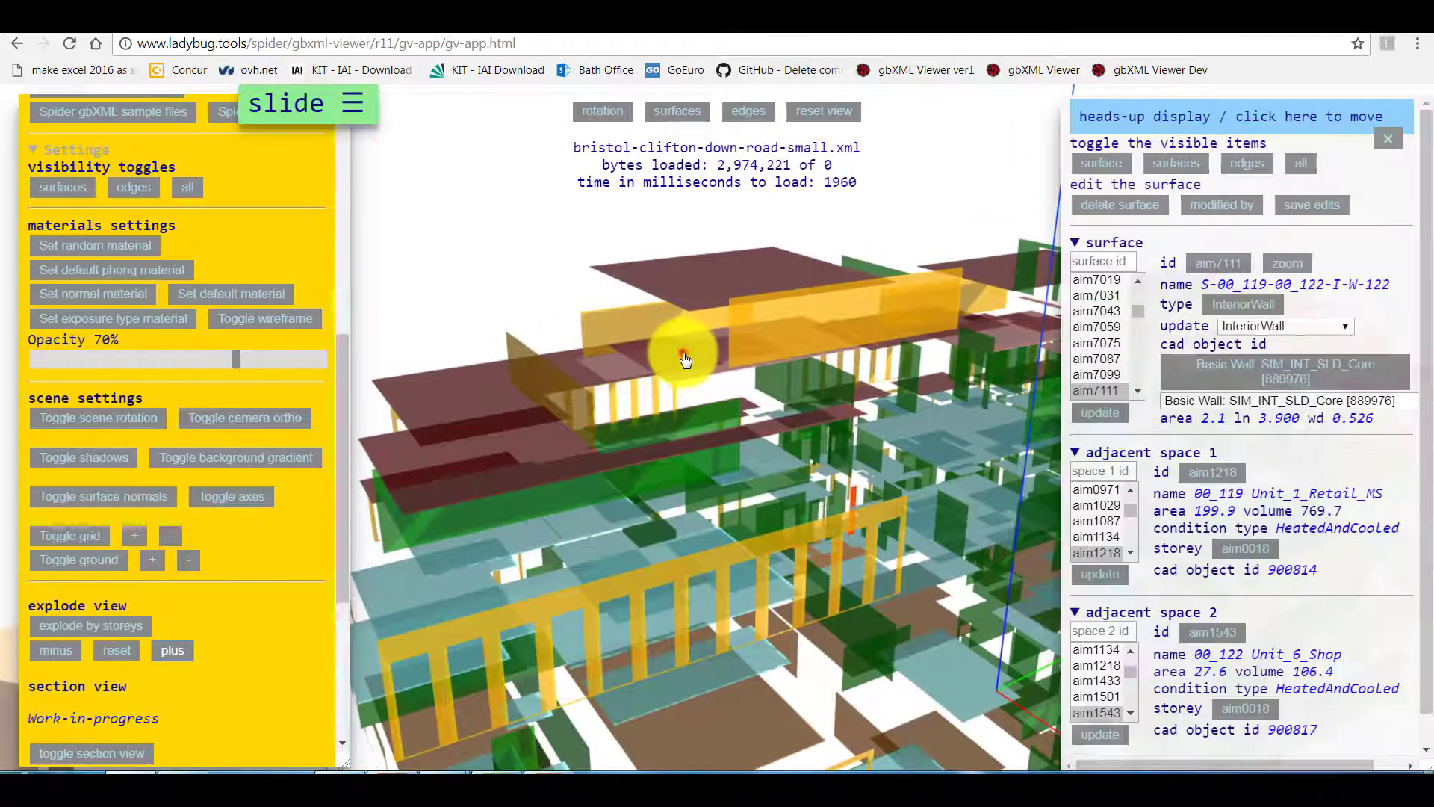
click(683, 357)
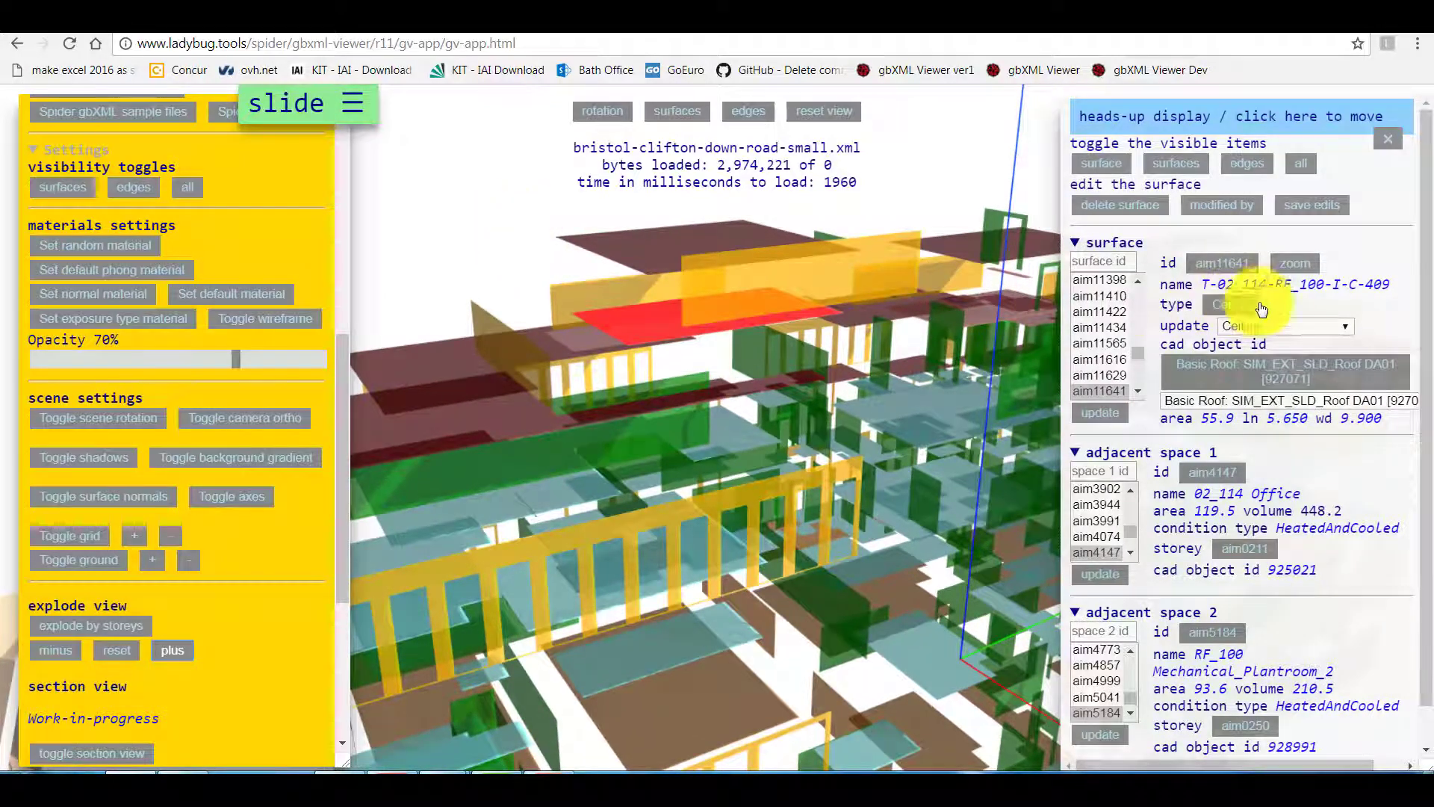
click(1308, 329)
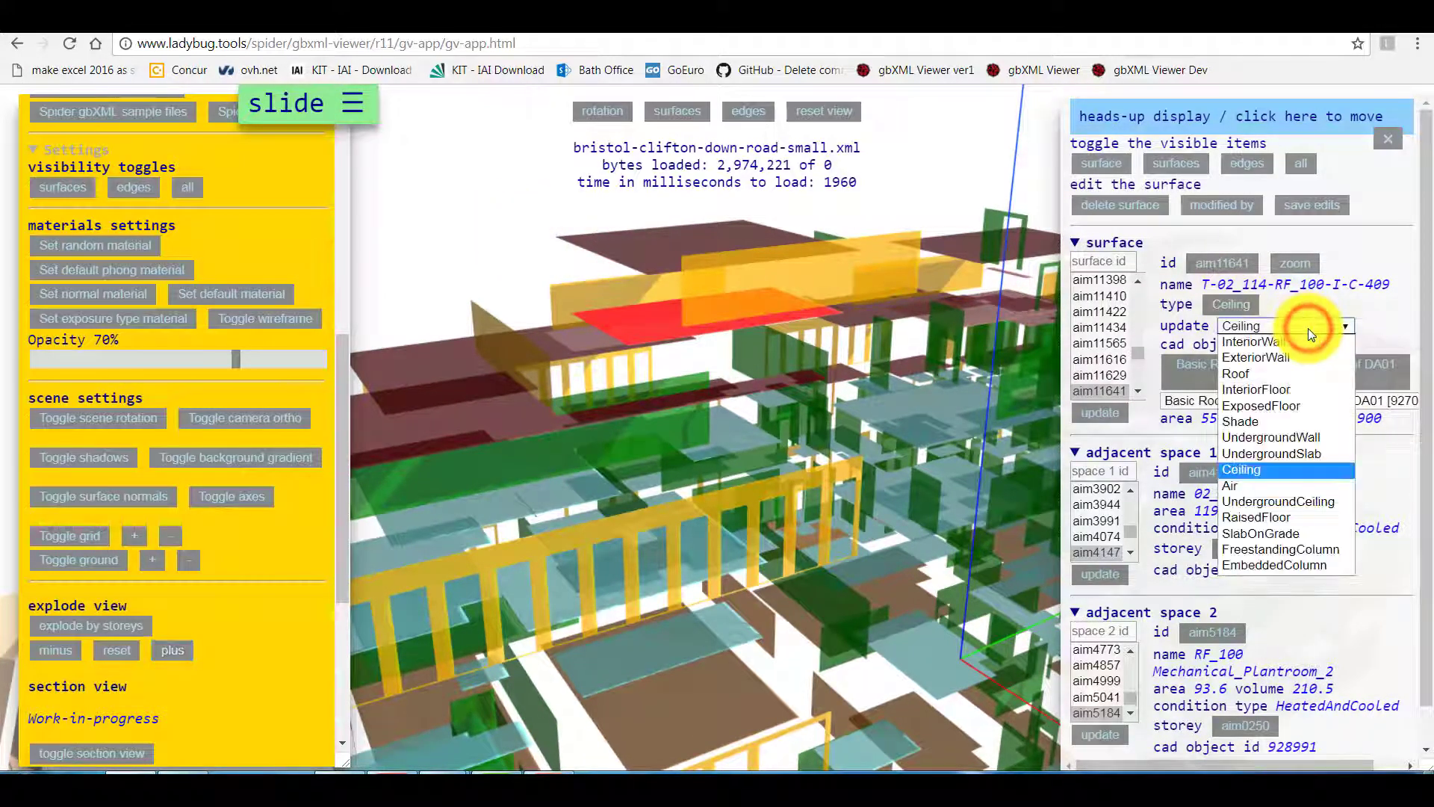
click(1267, 389)
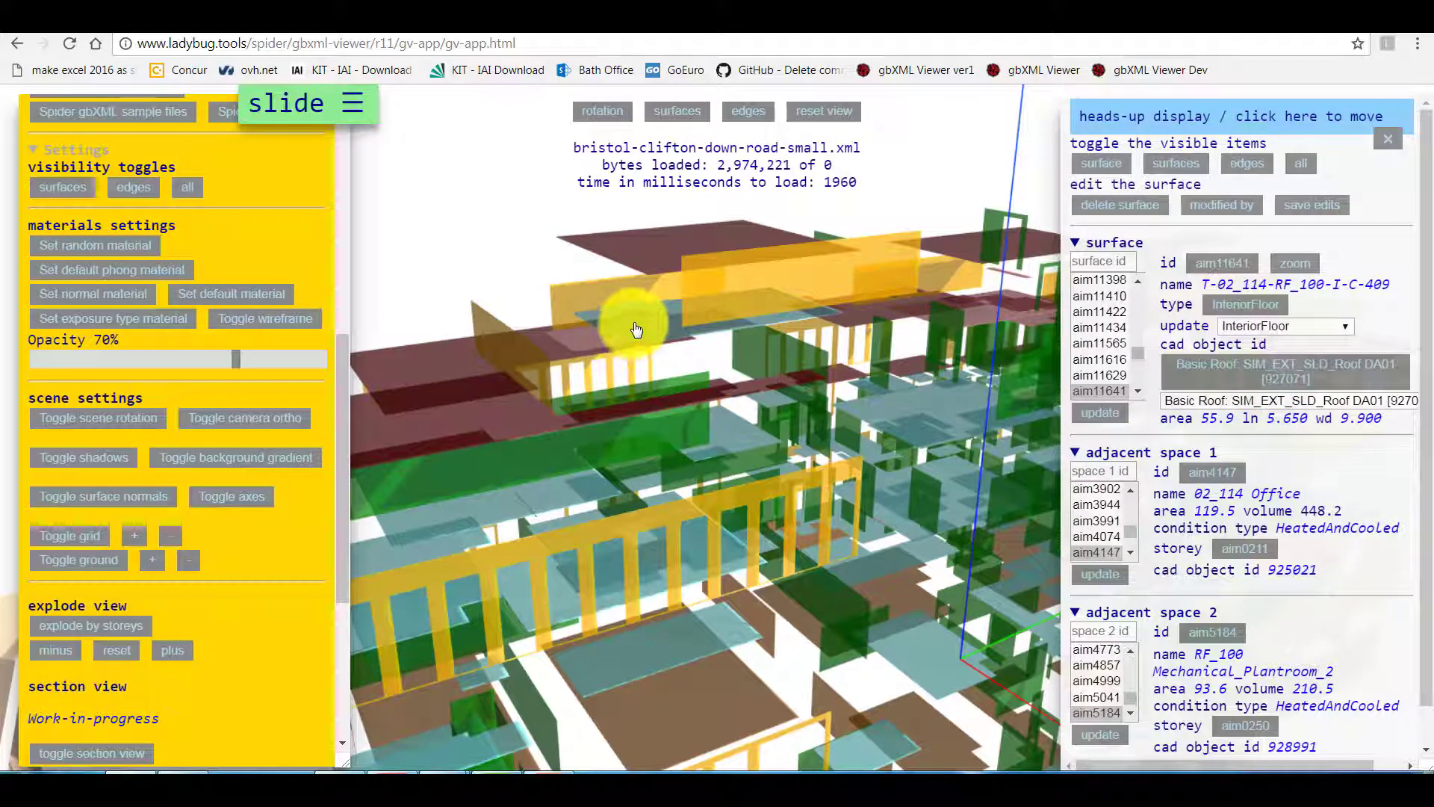
Step: Reassemble the exploded building, close the heads-up display, and reset to the default view
click(116, 652)
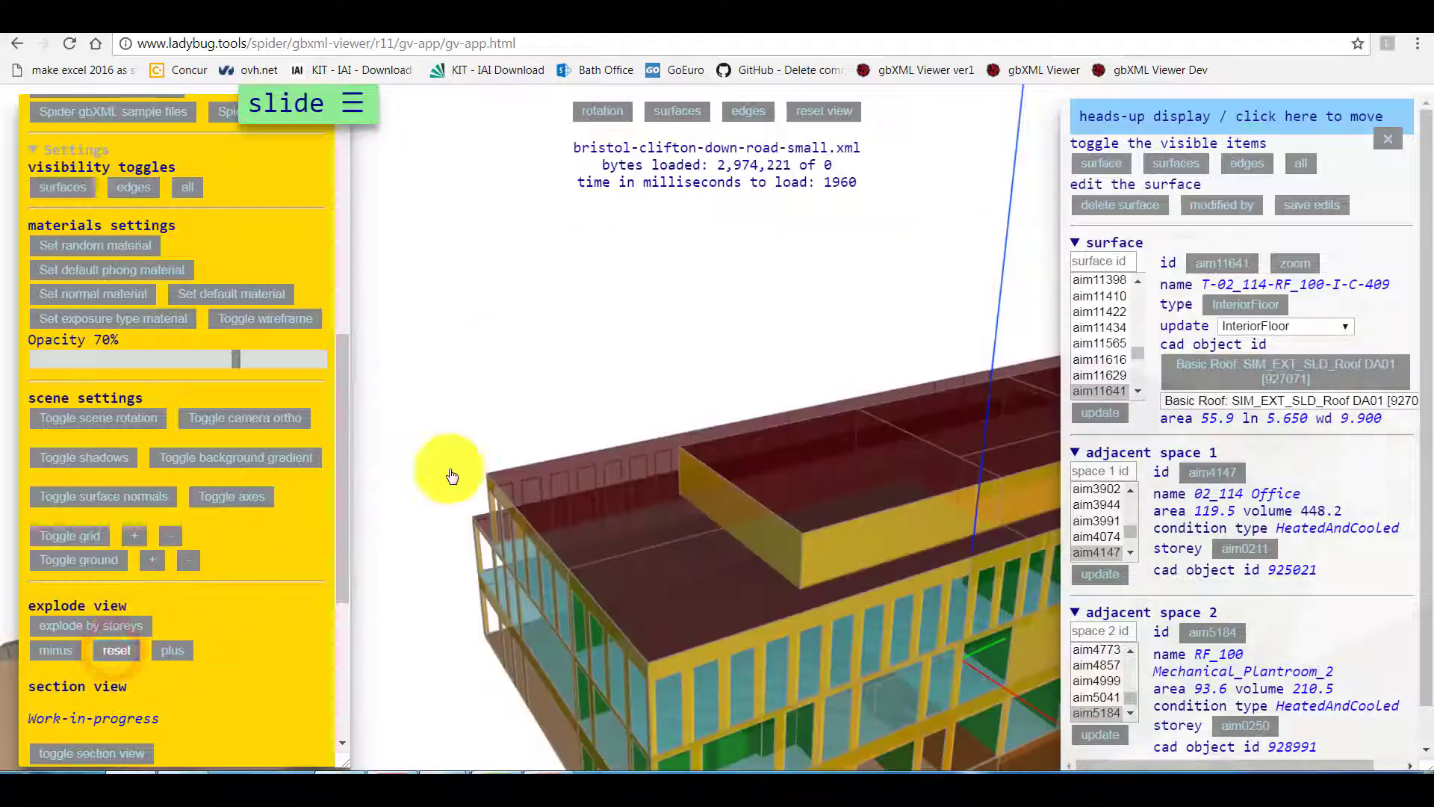
drag(649, 285, 554, 186)
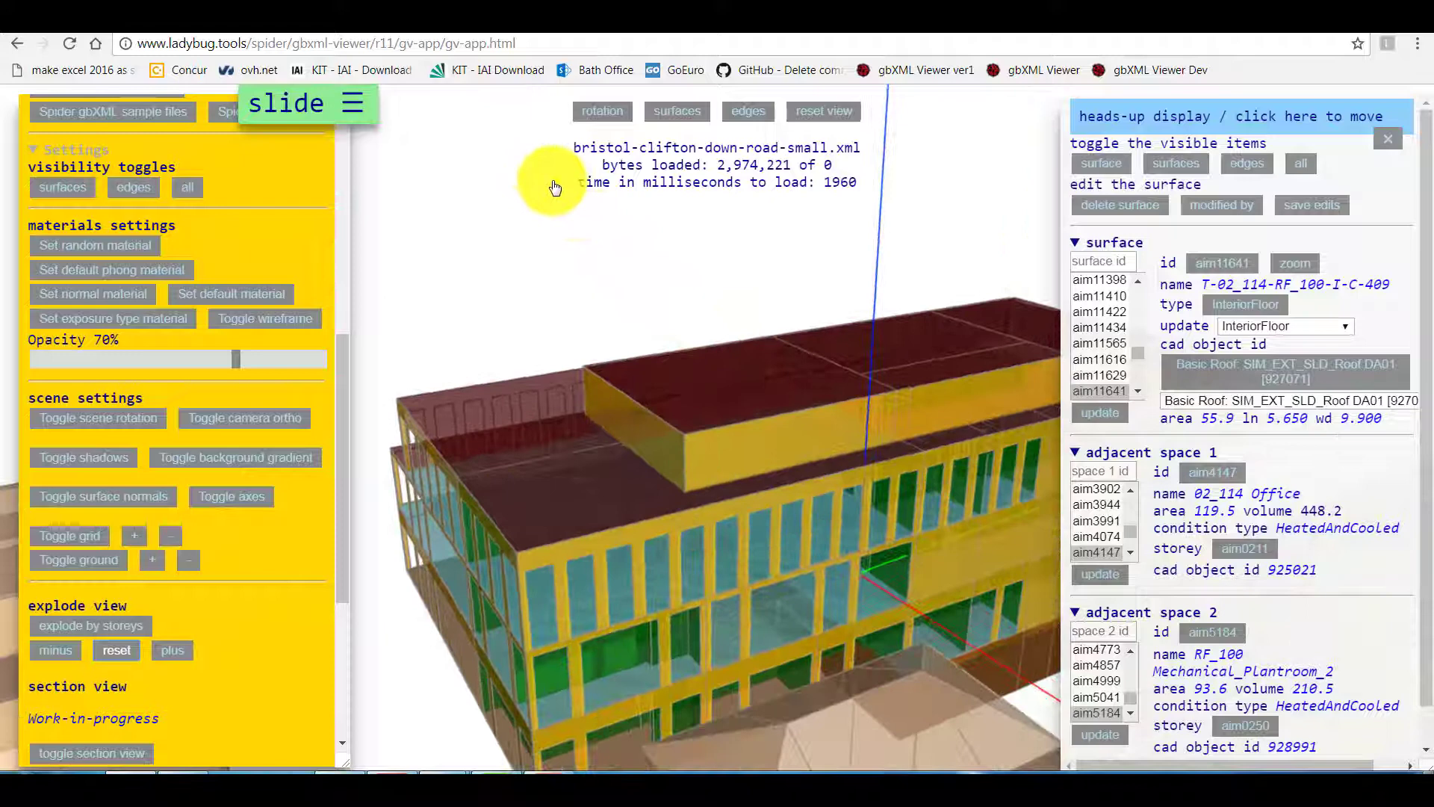
right_click(552, 173)
click(1382, 132)
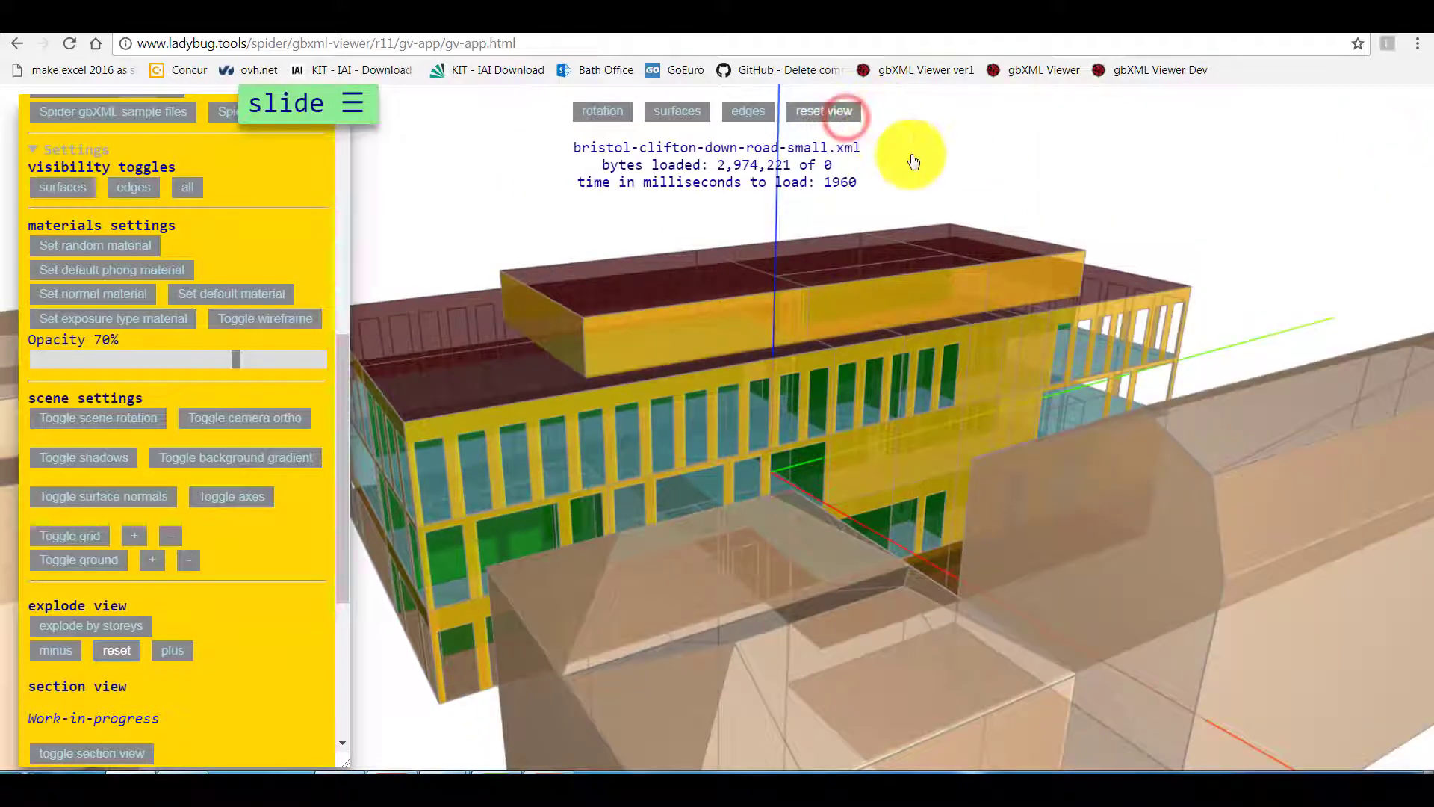
click(851, 116)
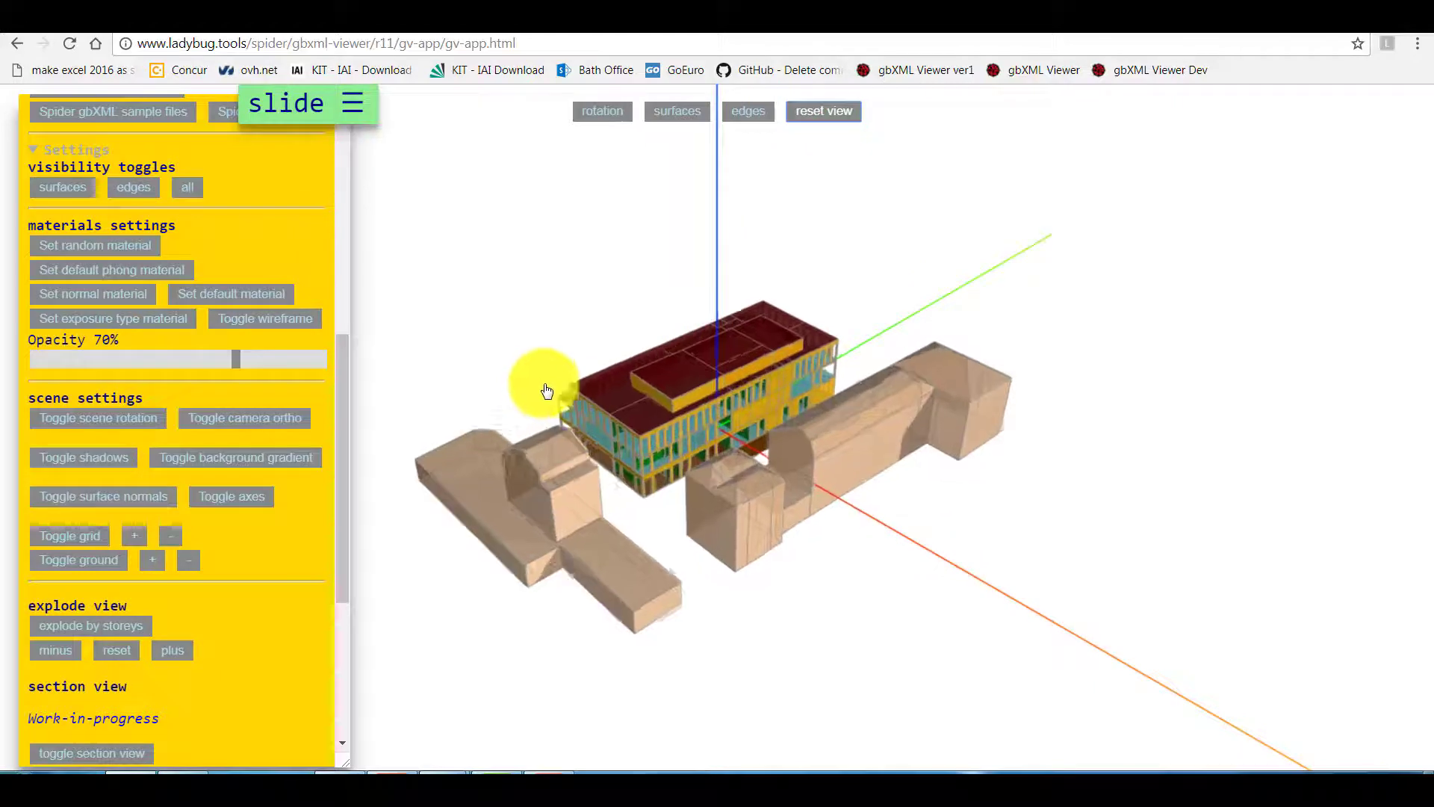
drag(546, 391, 496, 310)
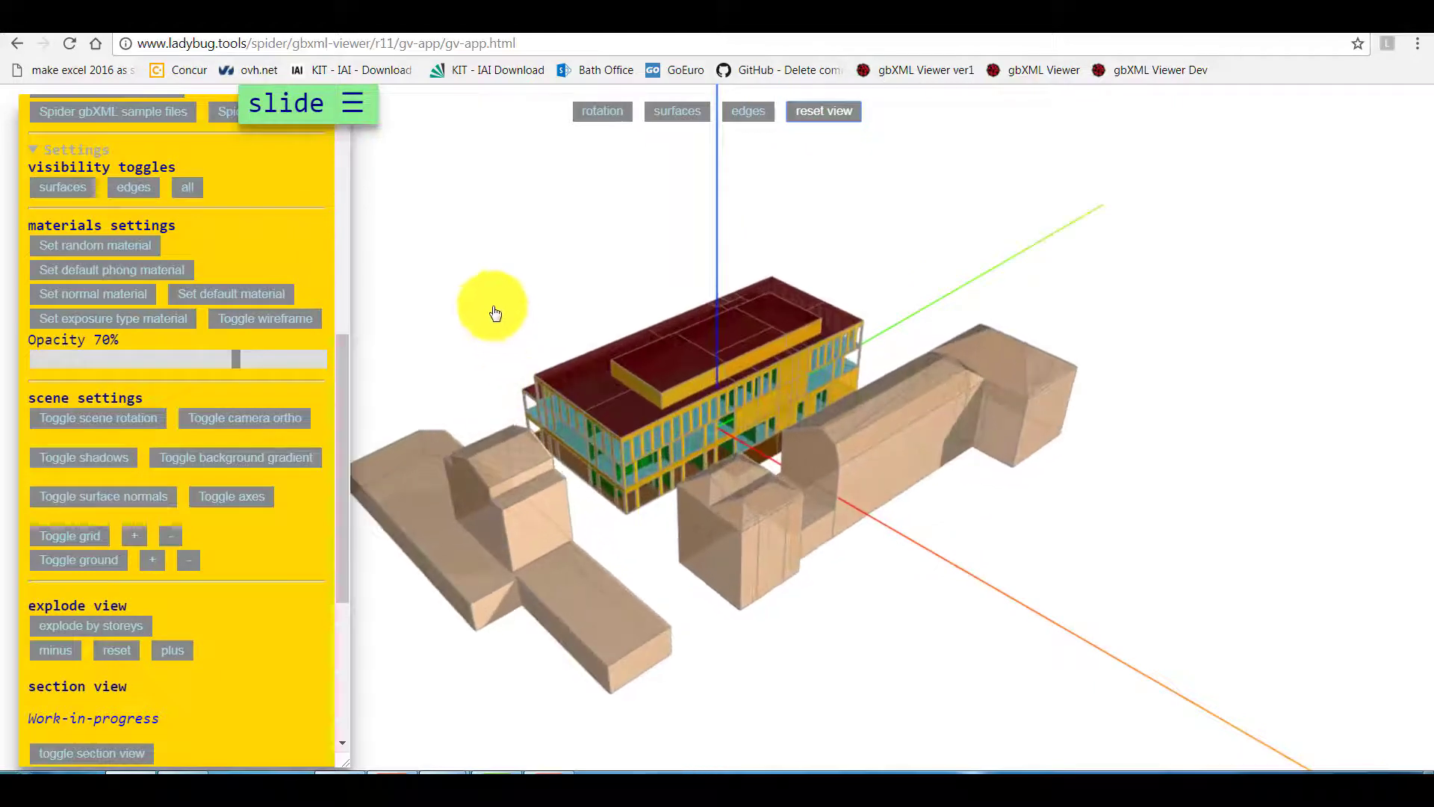
Step: Hide settings, open reports, and expand Campus Location showing latitude 51.4554, longitude -2.618841
drag(617, 280, 618, 288)
scroll(186, 263, up, 8)
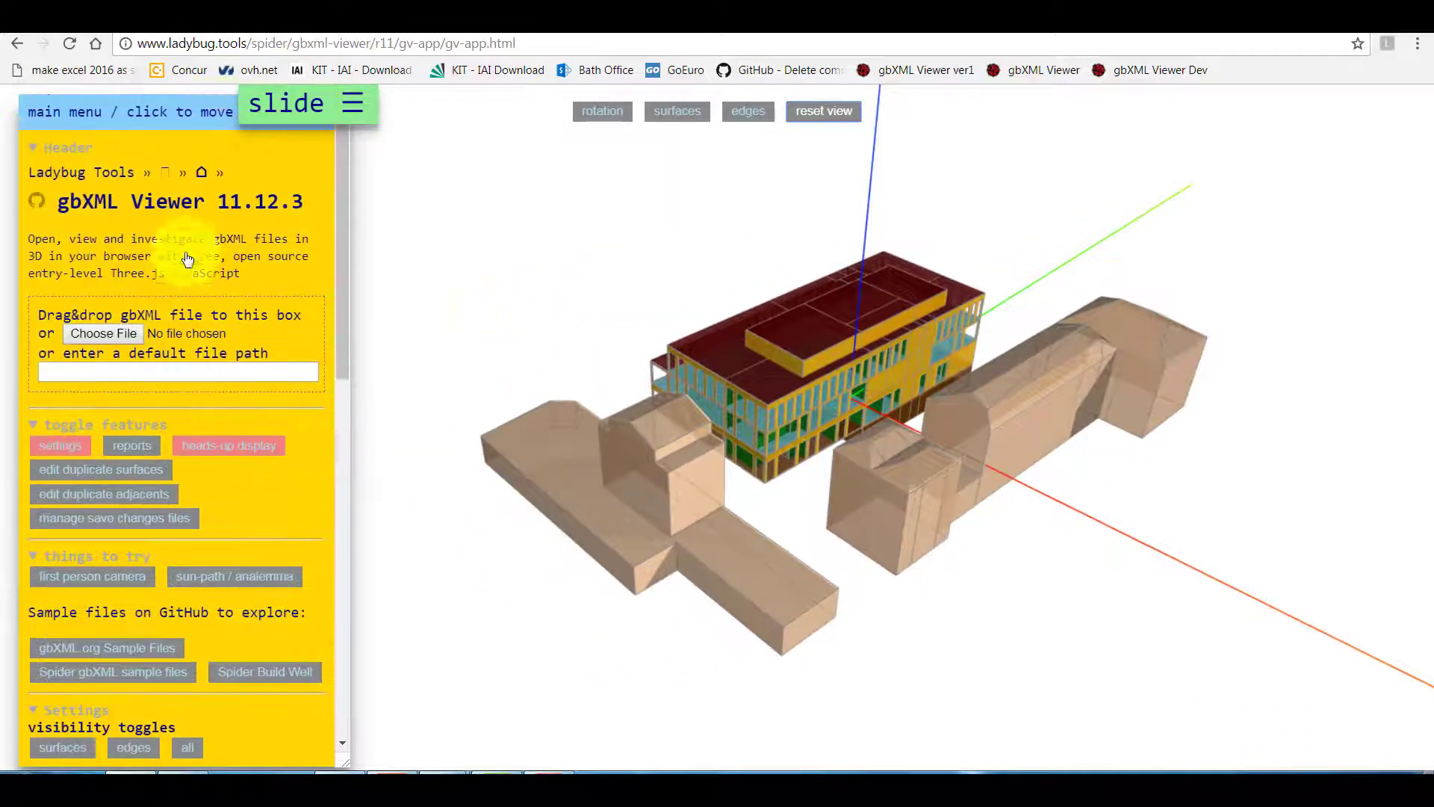
click(60, 445)
click(131, 445)
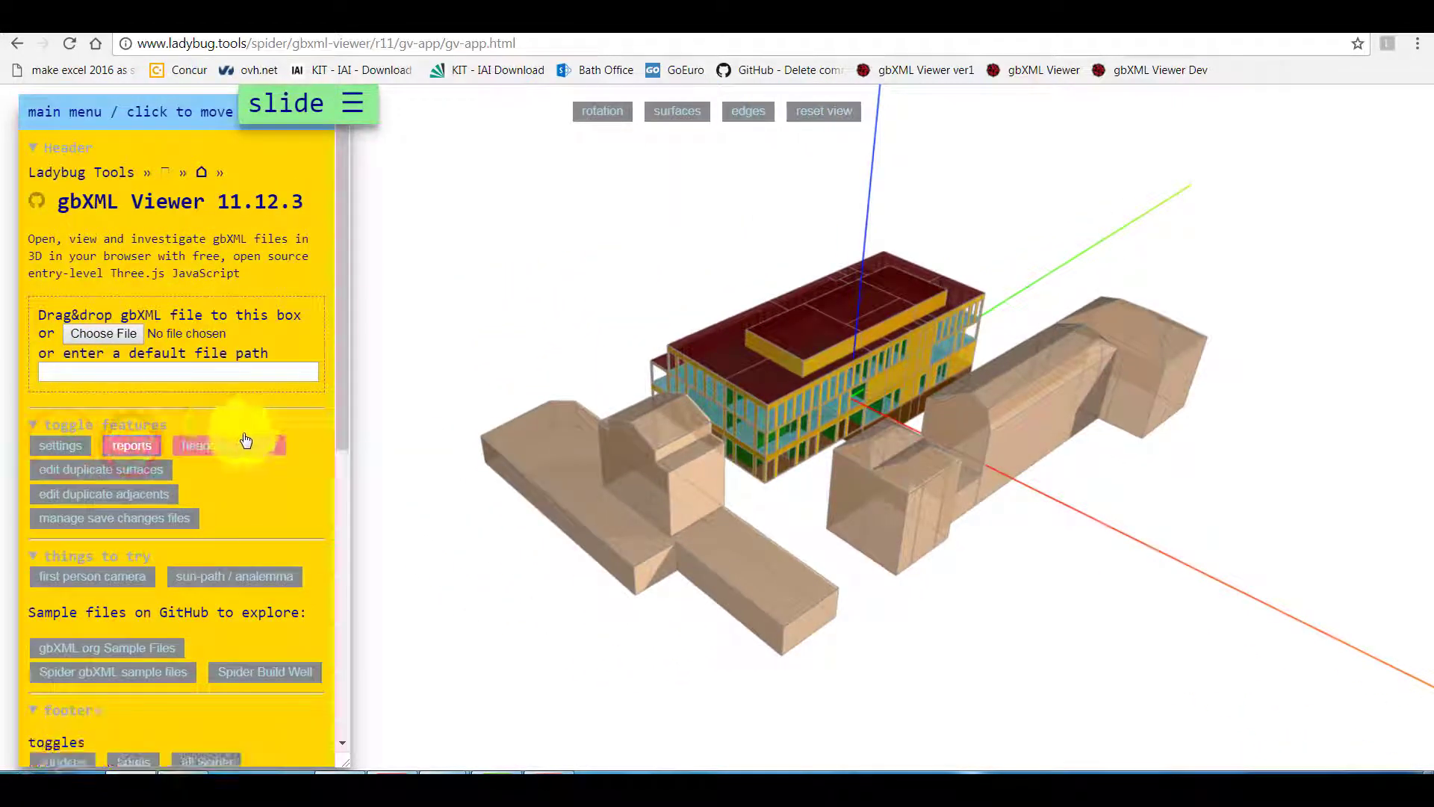
scroll(244, 441, down, 5)
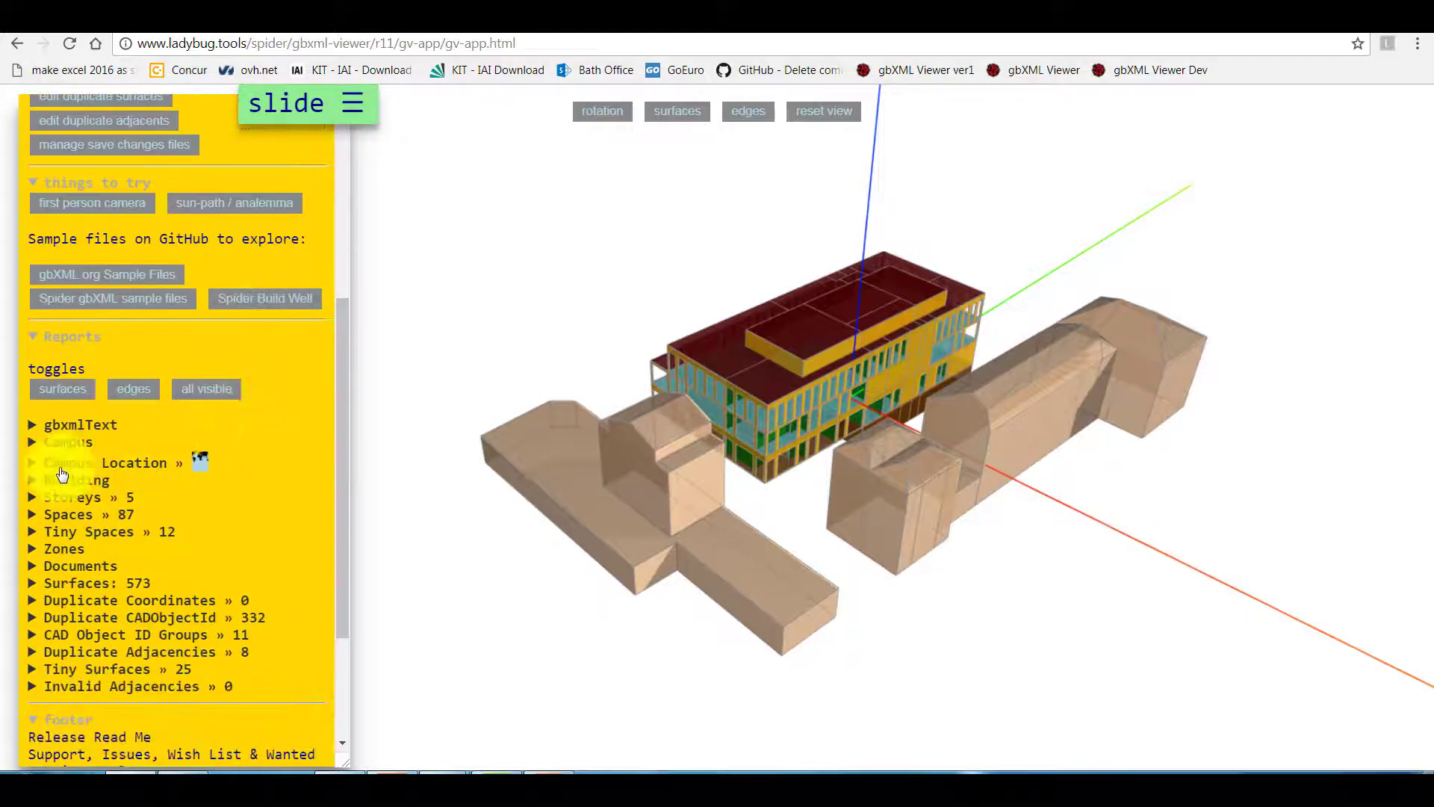
click(34, 464)
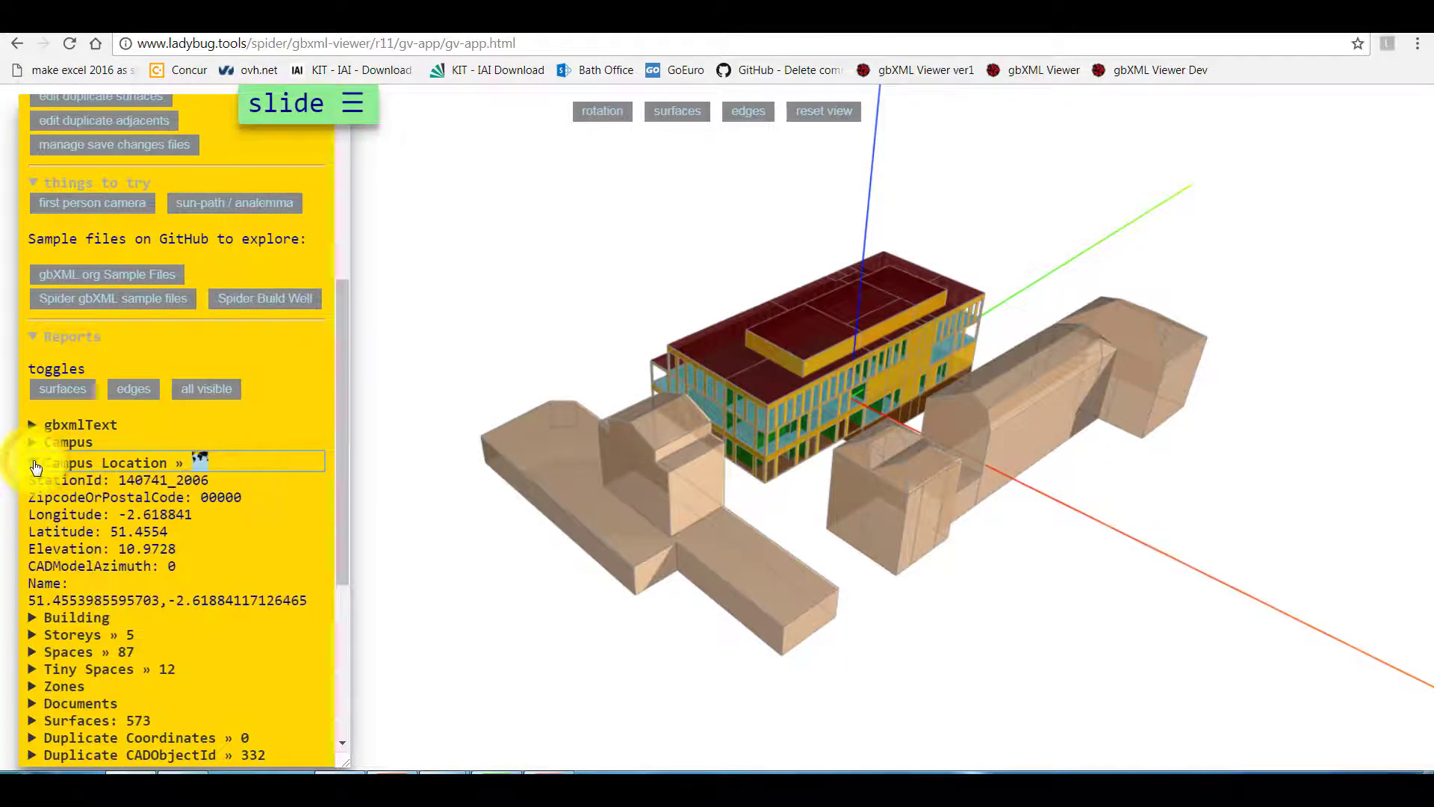
scroll(40, 465, down, 3)
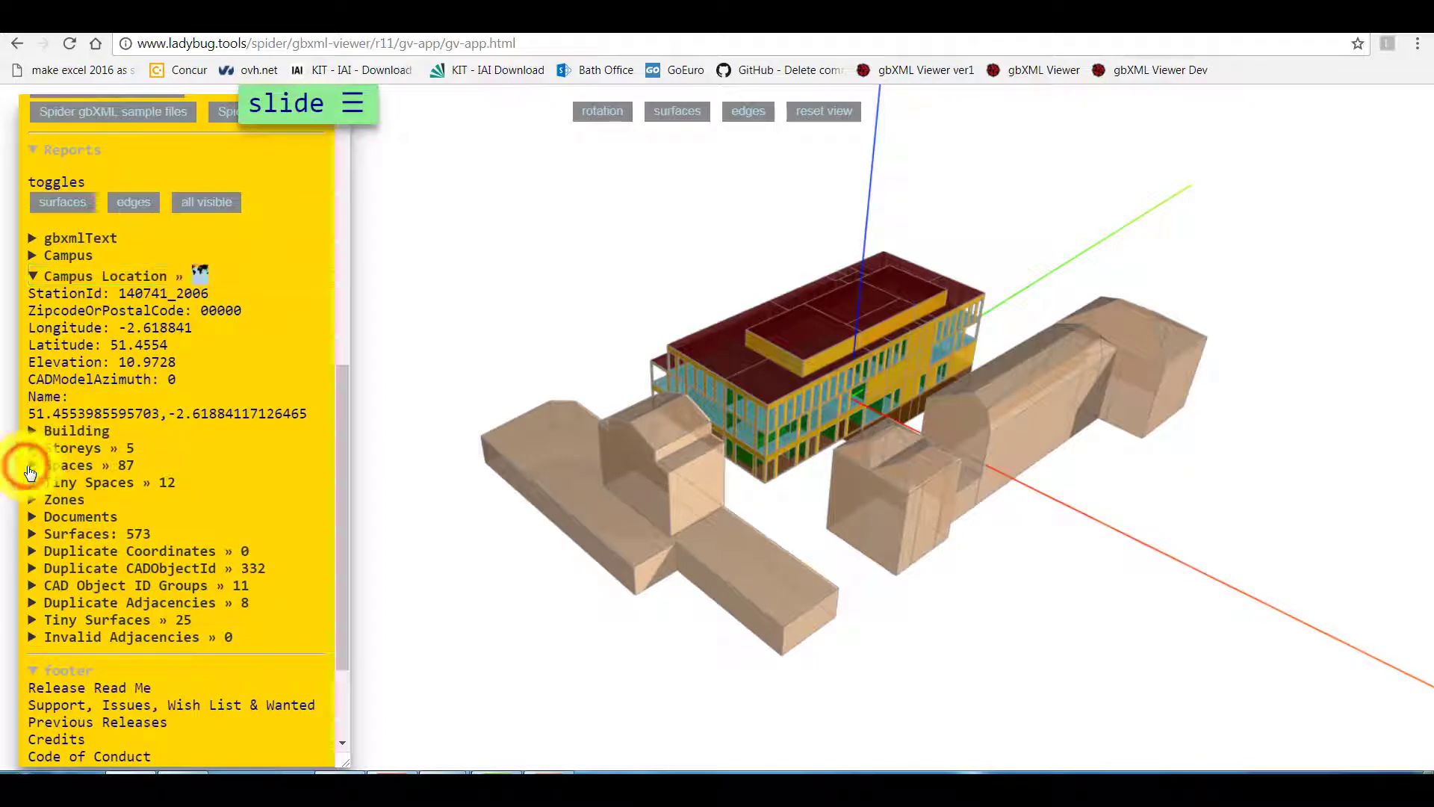
Step: Expand the 87 spaces and zoom to 00_103 Substation, 00_104 Riser_3, then 00_106 Lift
click(33, 468)
scroll(130, 437, down, 4)
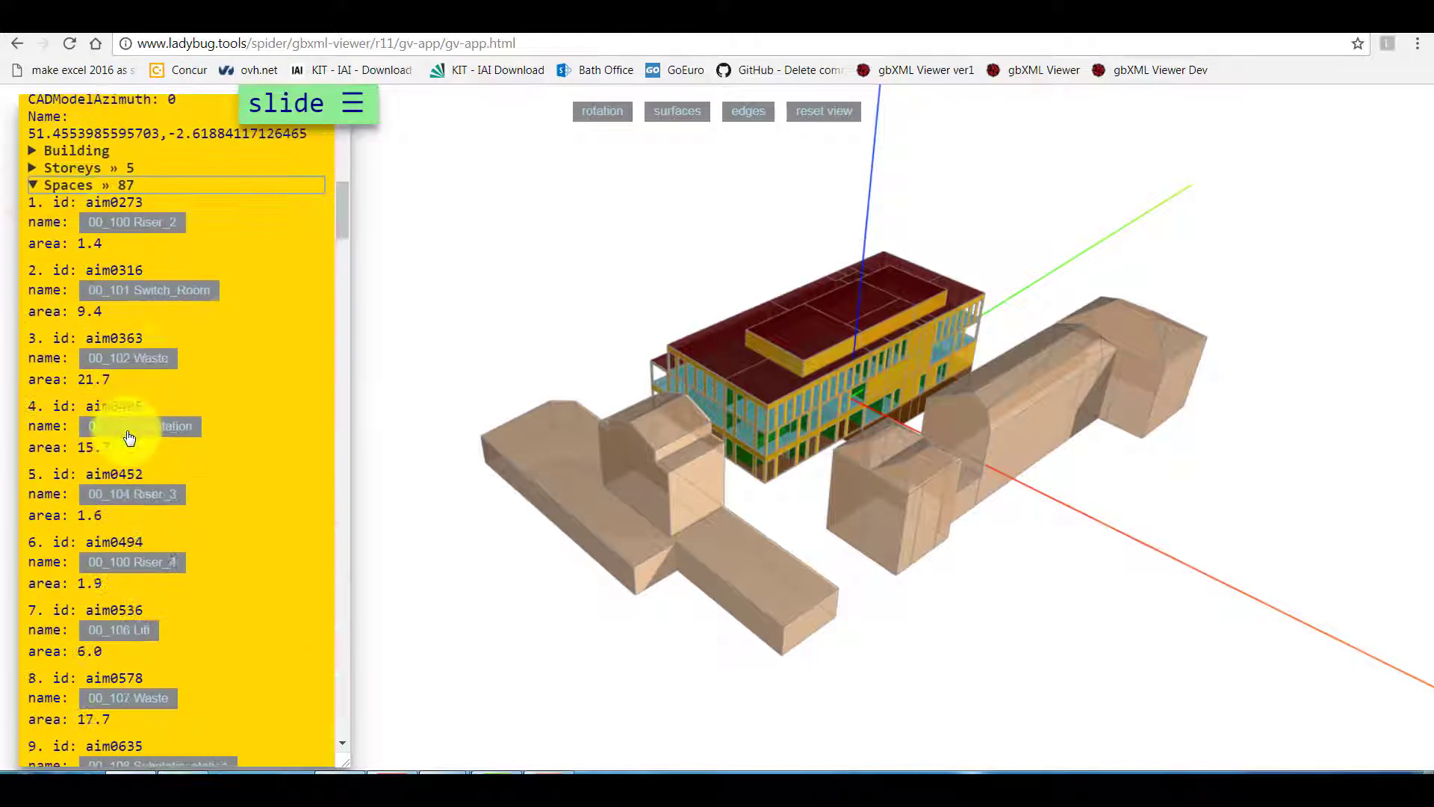
click(139, 427)
click(144, 495)
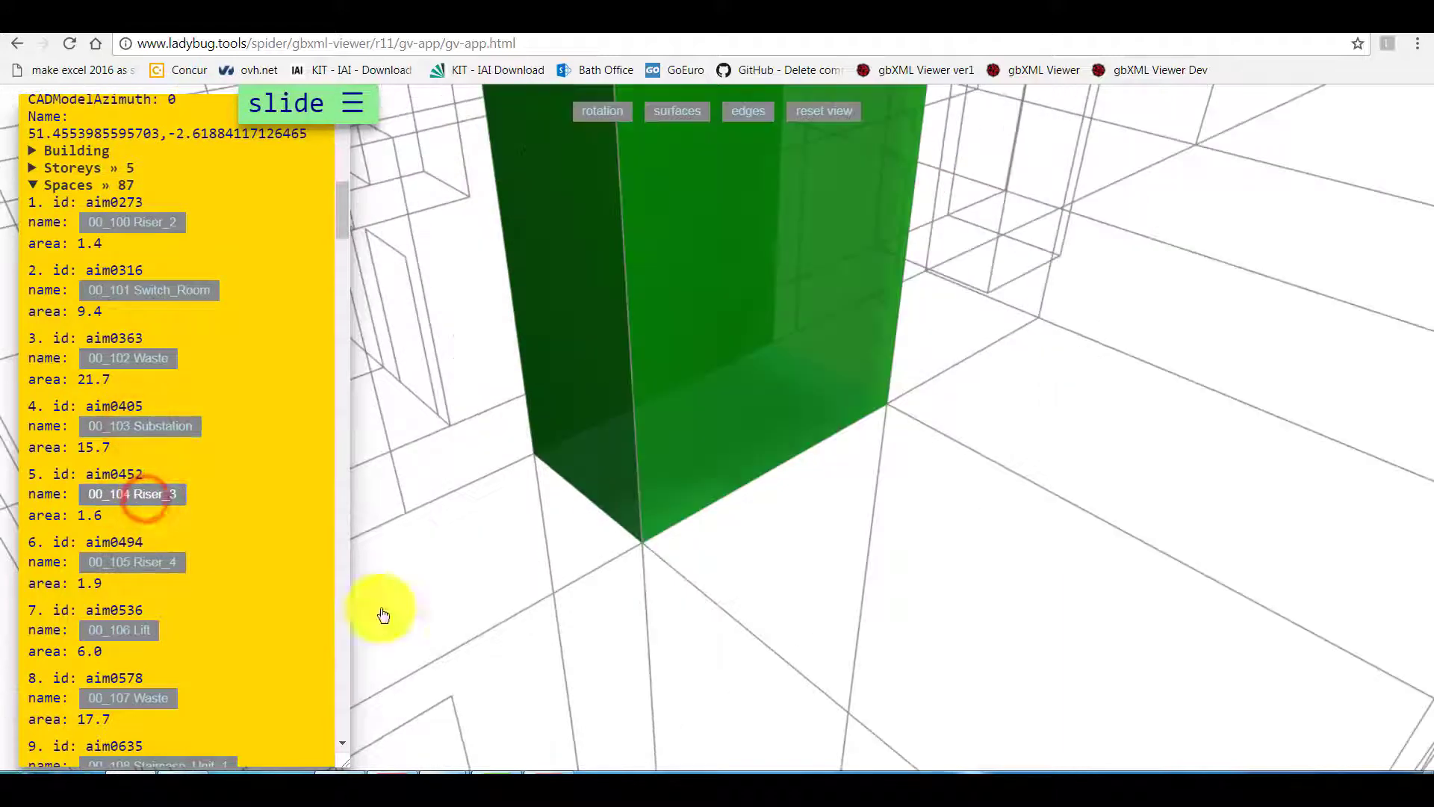
click(109, 634)
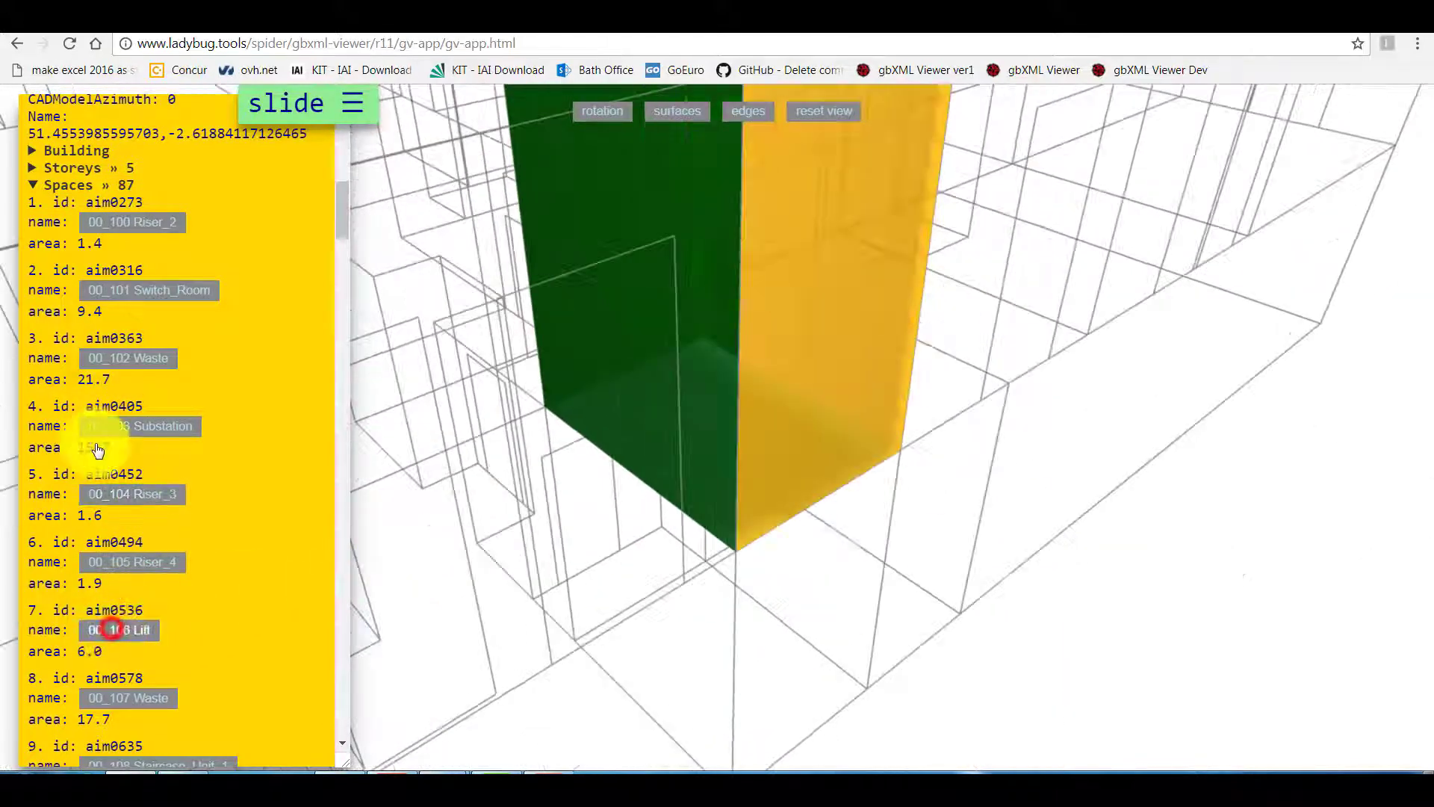
scroll(92, 393, up, 7)
scroll(90, 380, down, 2)
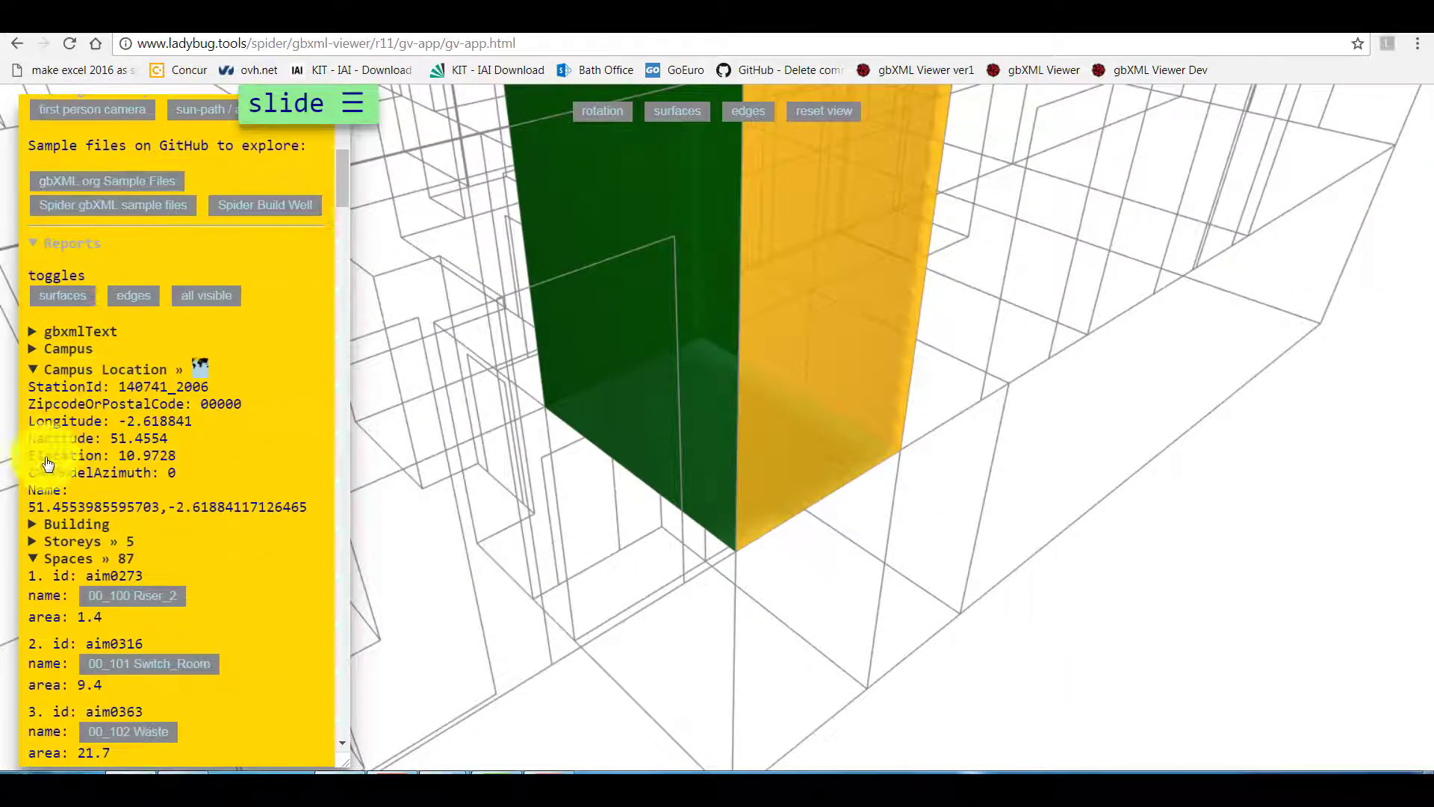
Step: Expand the 573-surface breakdown, try InteriorFloor, then show only ExteriorWall surfaces zoomed out
click(34, 559)
scroll(36, 557, down, 3)
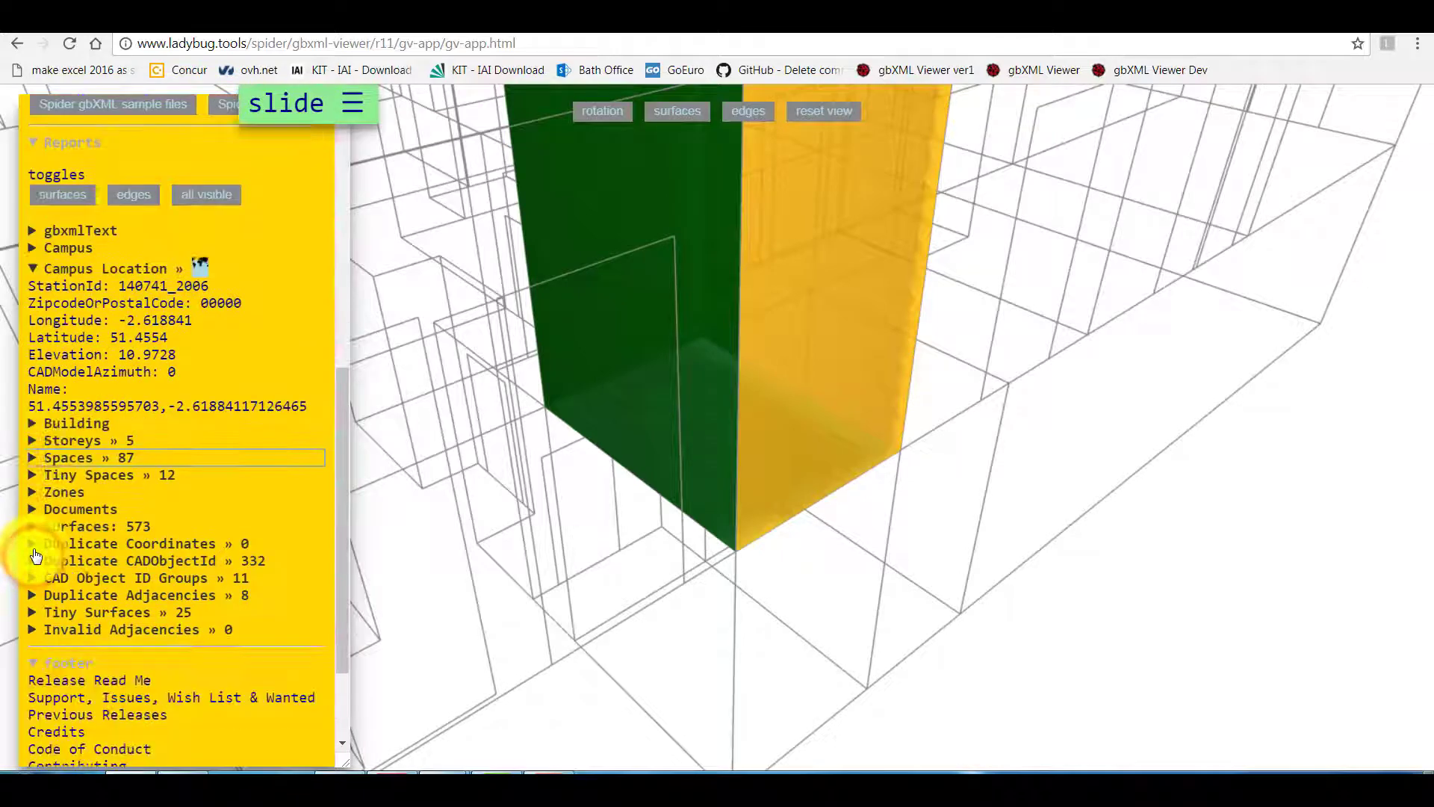
click(33, 445)
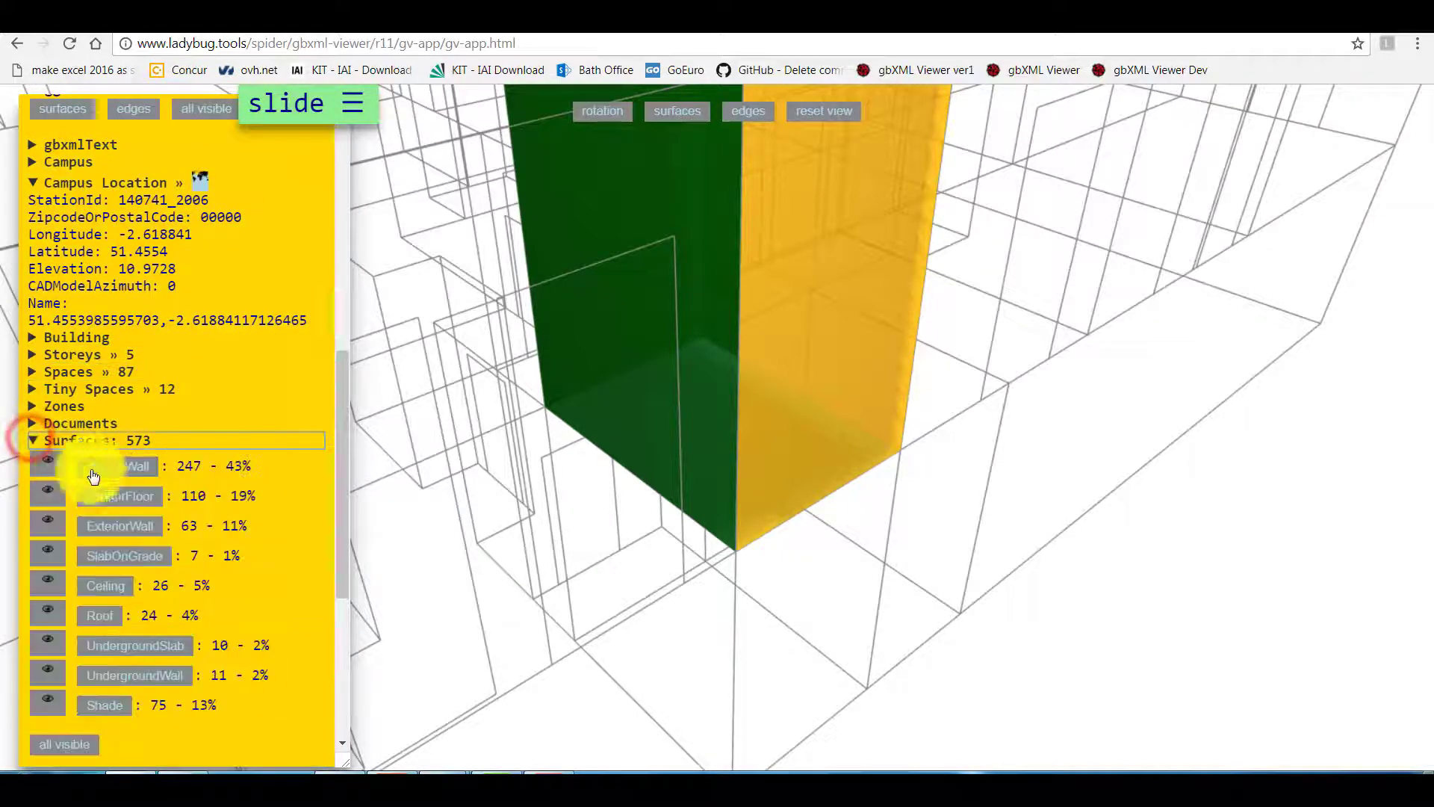
click(134, 504)
click(119, 526)
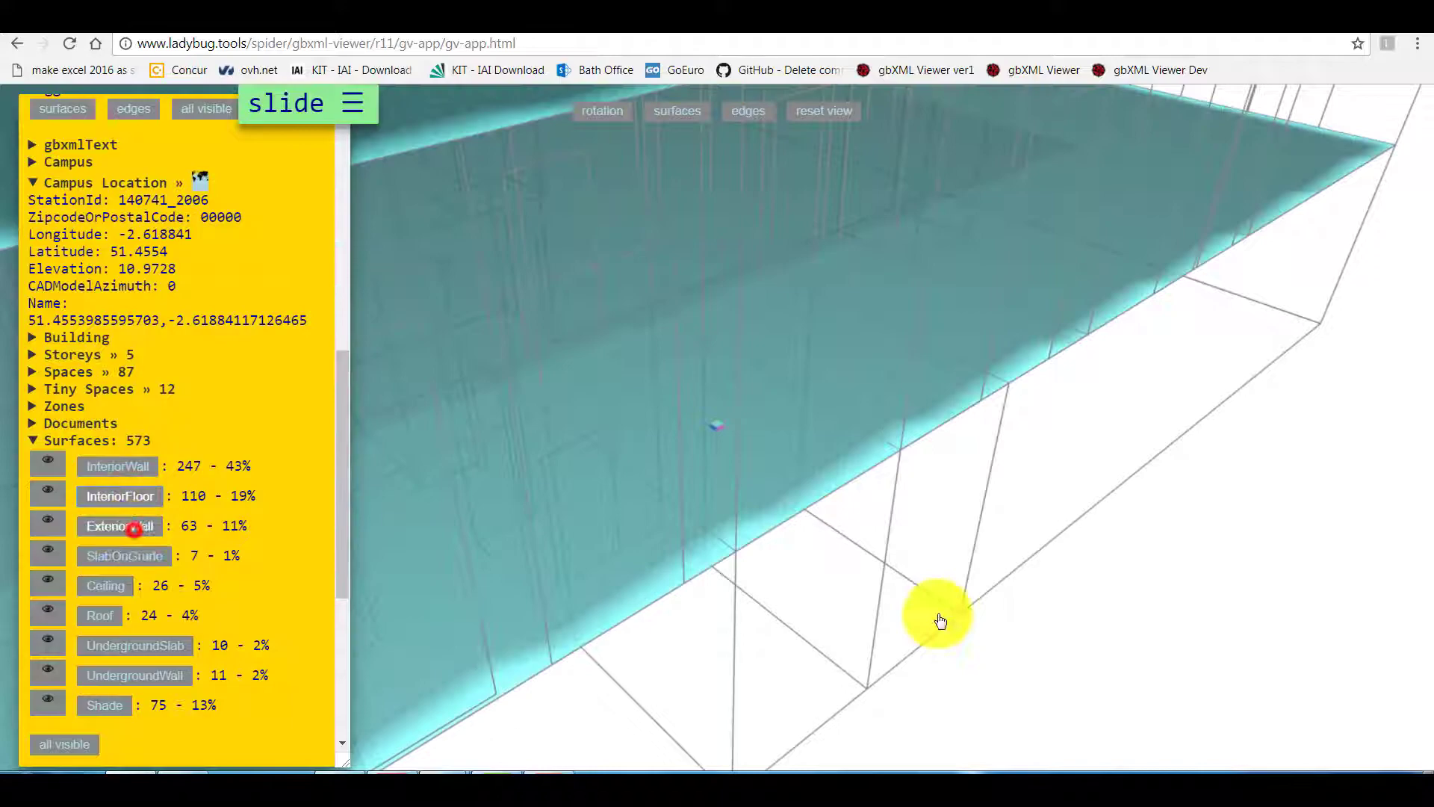
scroll(1045, 448, down, 10)
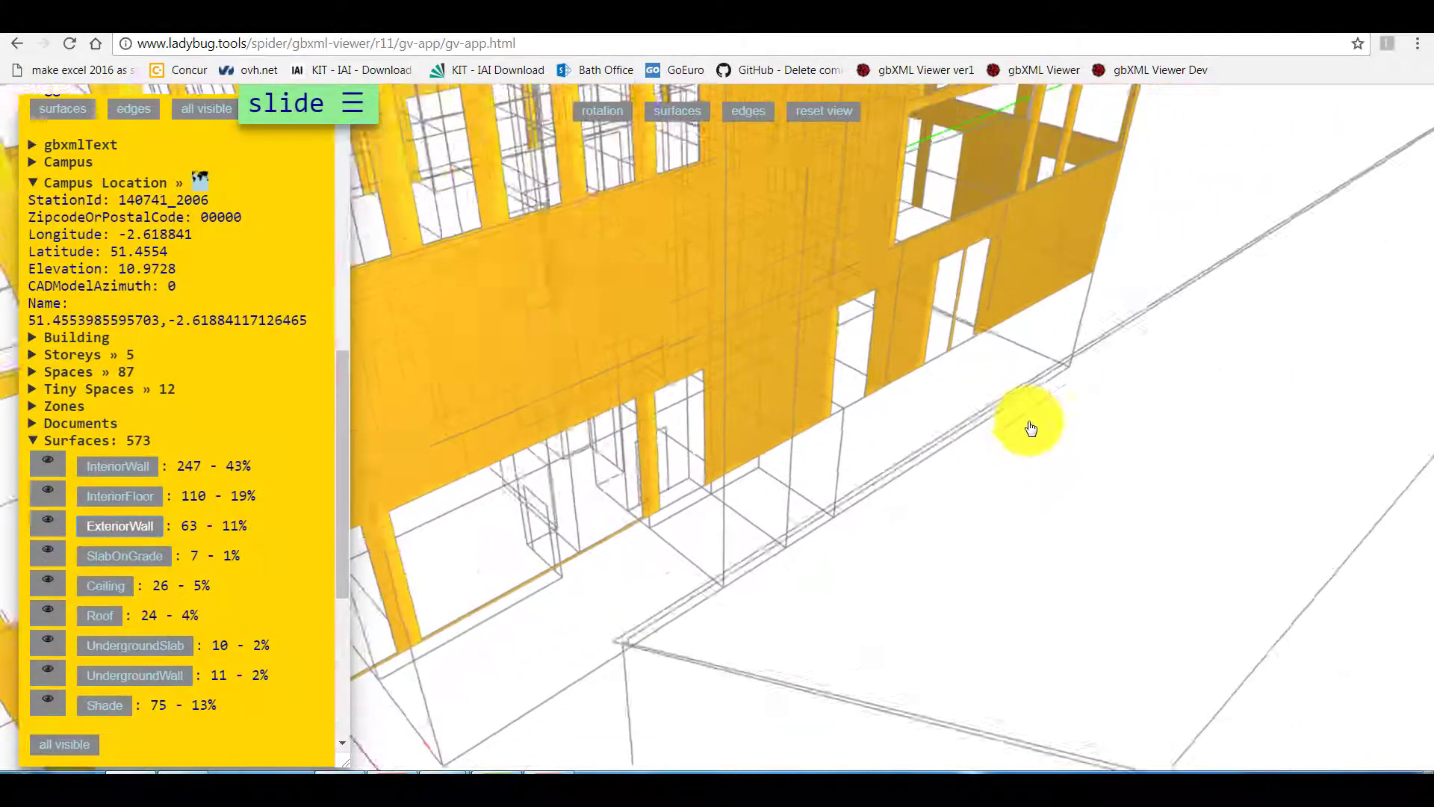
scroll(881, 478, down, 4)
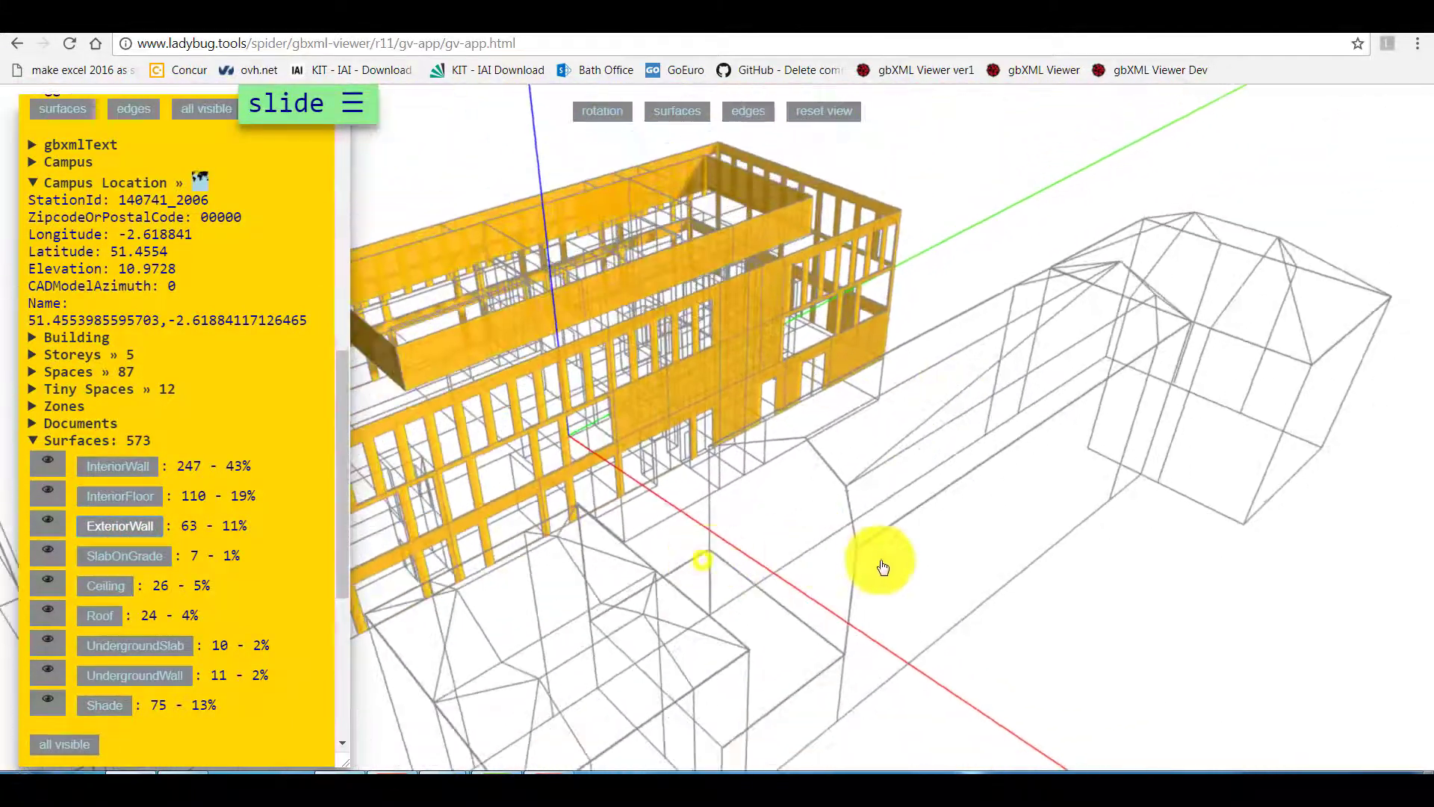
scroll(897, 562, down, 5)
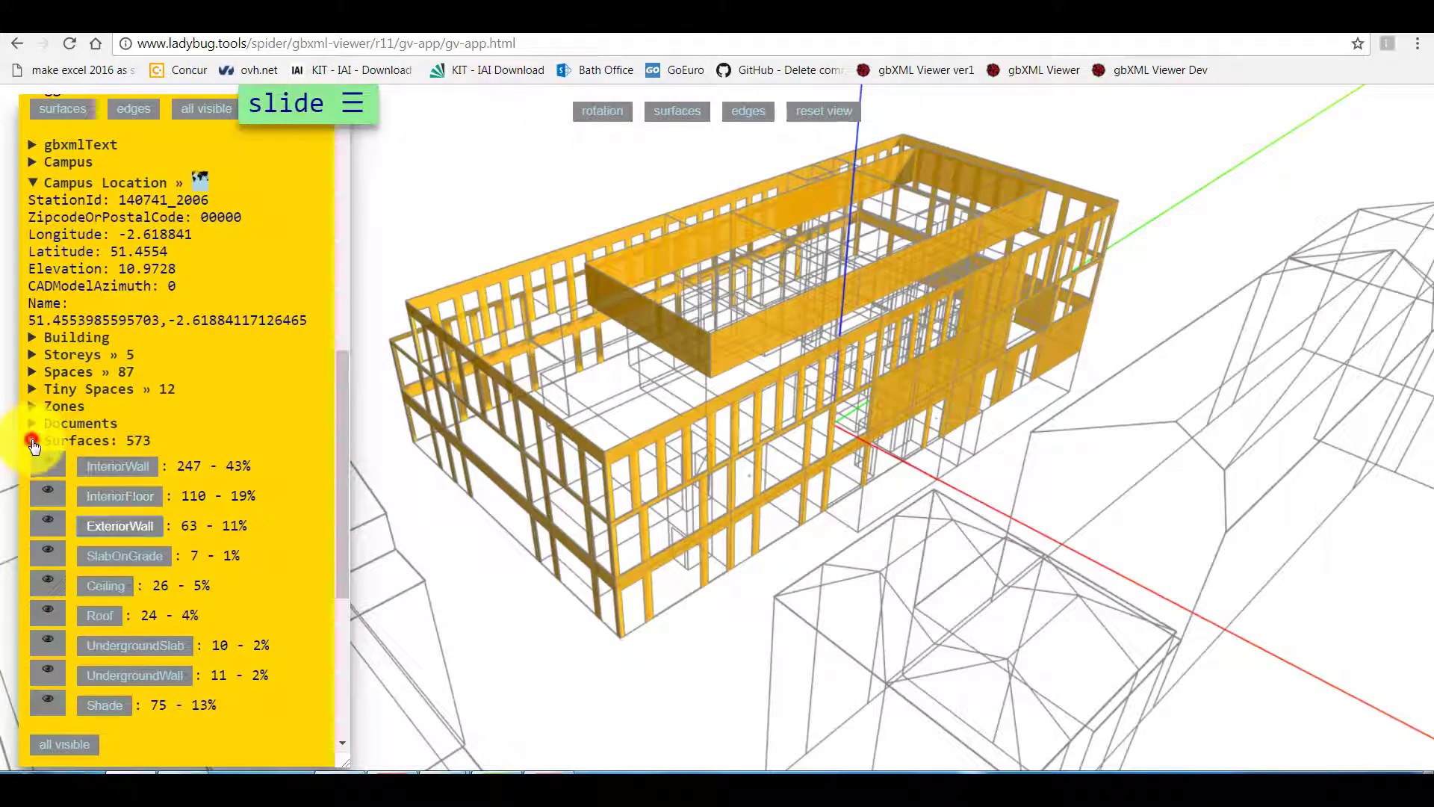
Step: In CAD Object ID Groups, try SIM_EXT_SLD walls, then isolate and orbit around SIM_INT_SLD_Partition walls
click(33, 442)
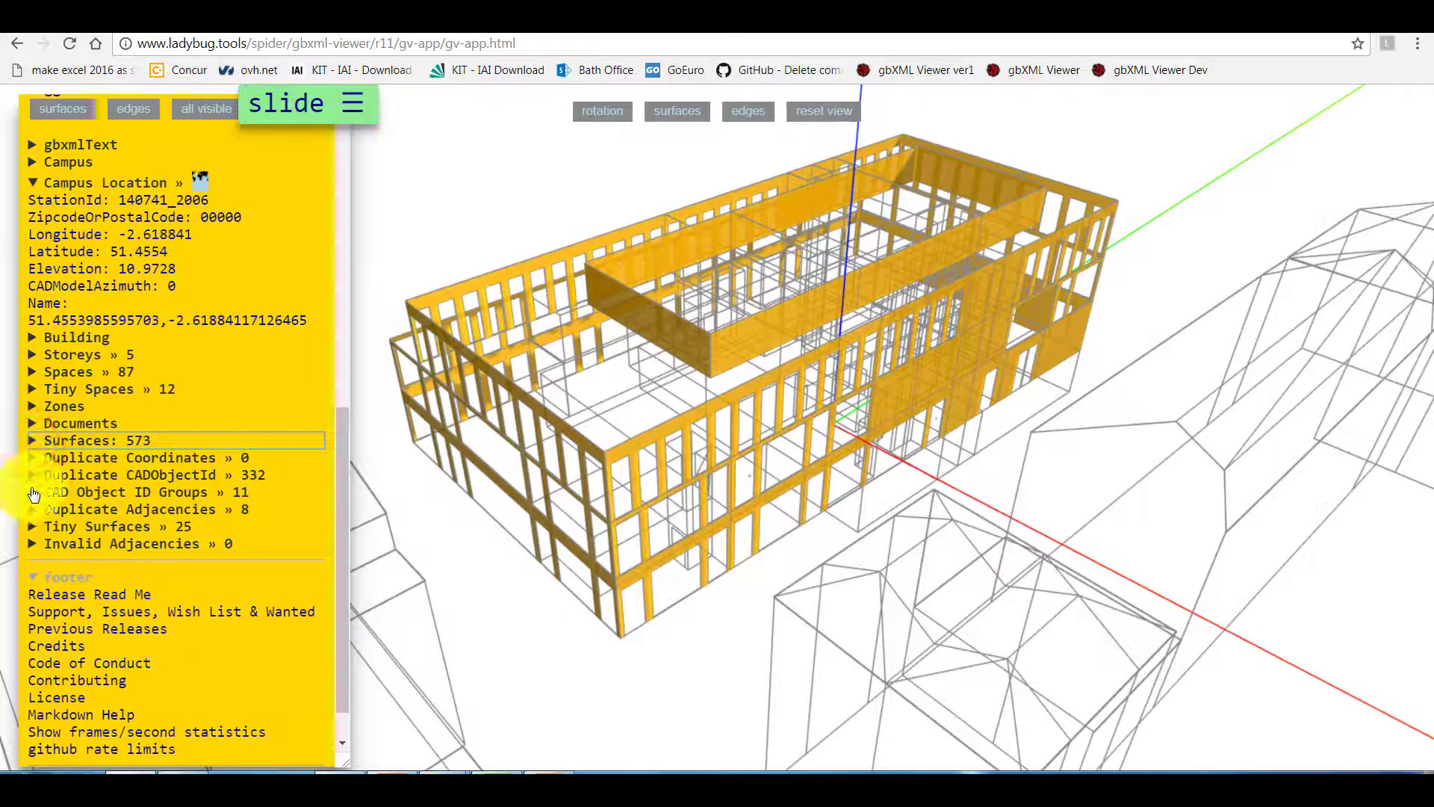
click(34, 493)
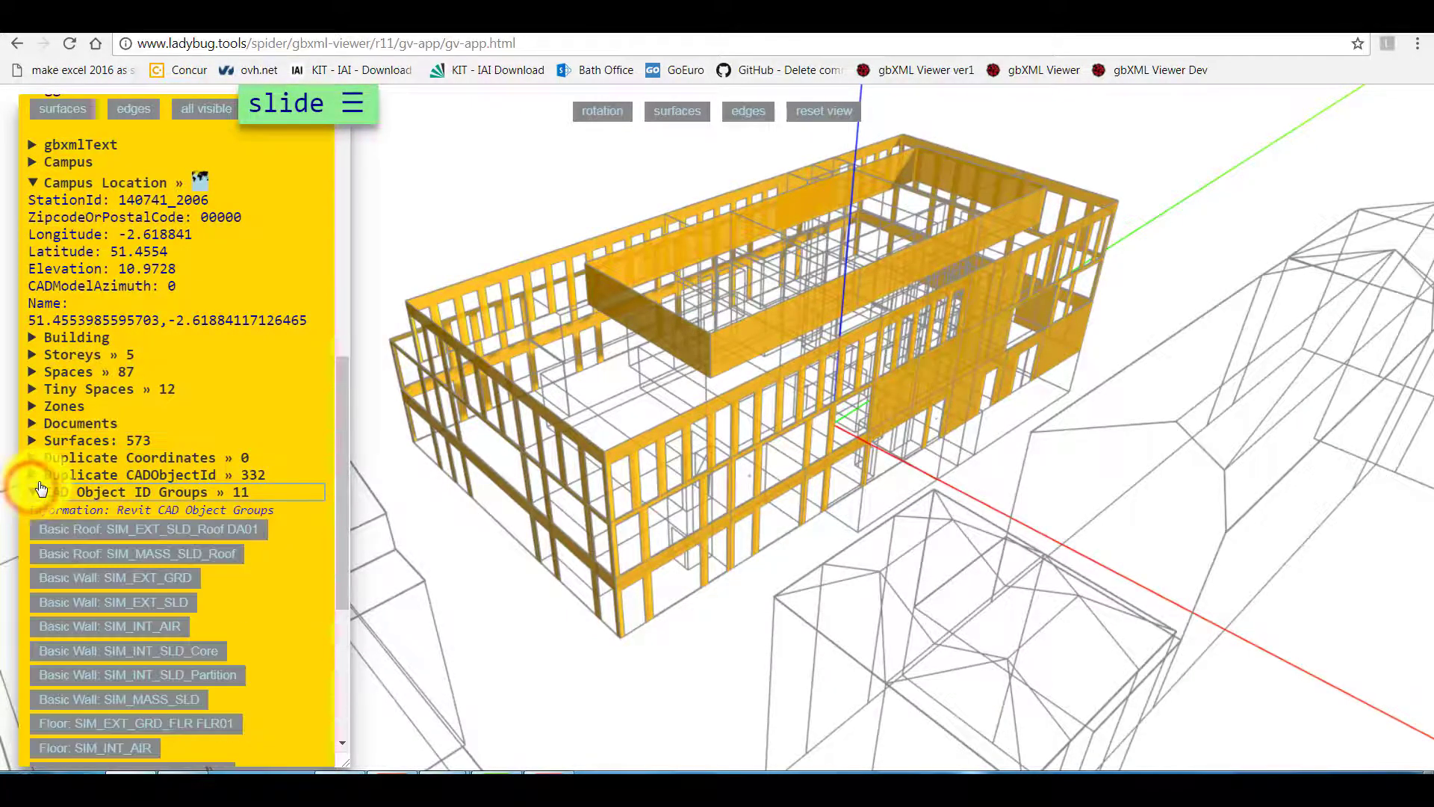
scroll(100, 466, down, 4)
click(179, 323)
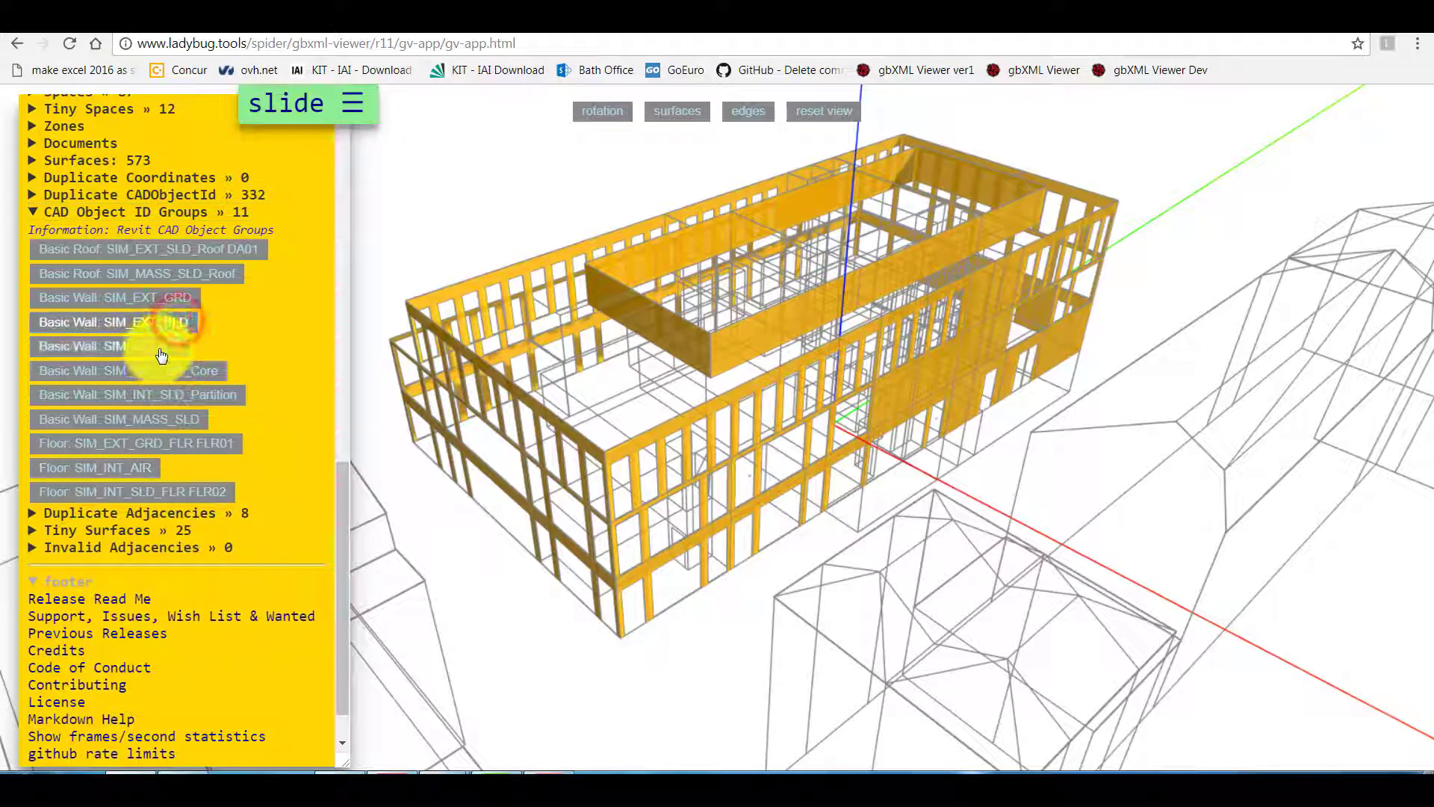
click(170, 305)
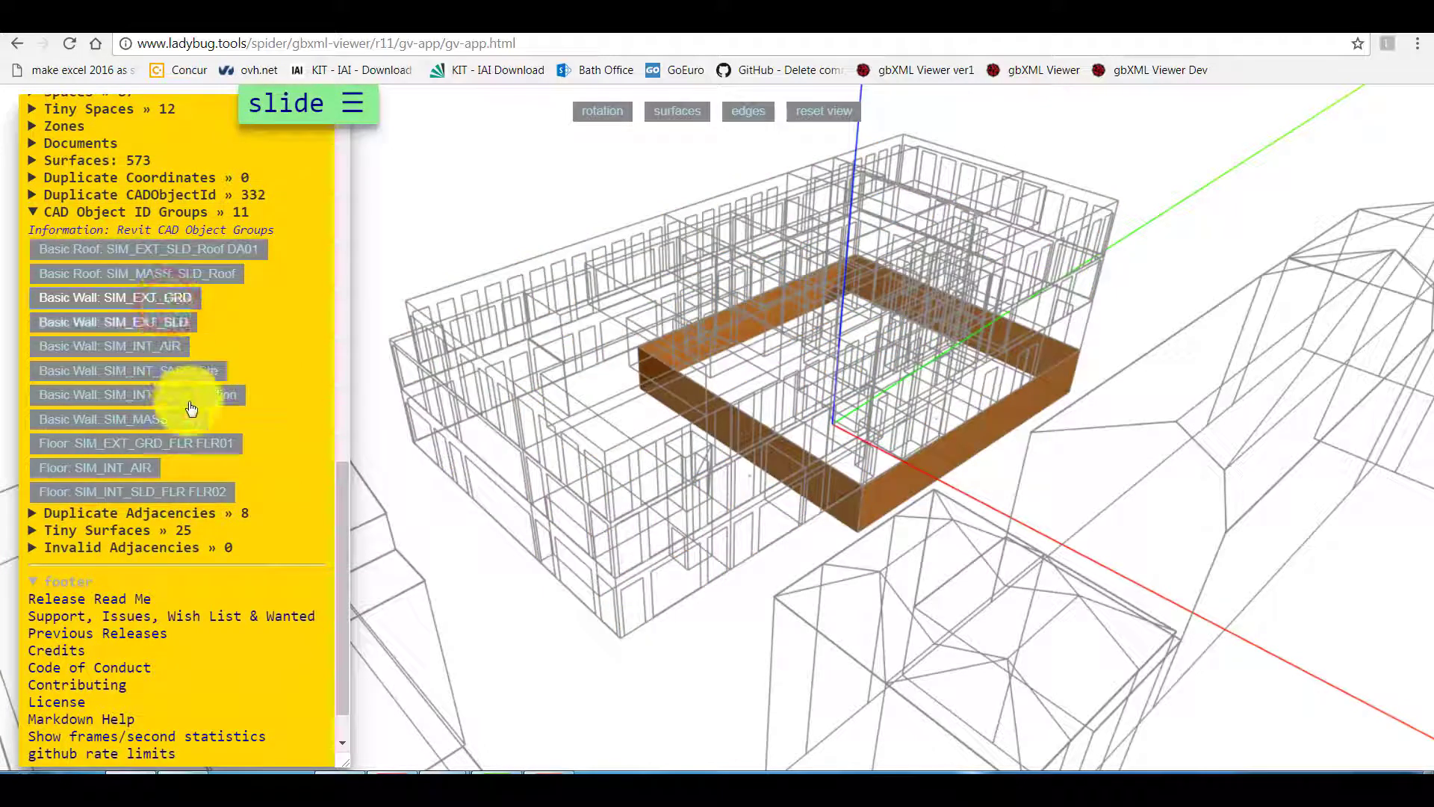
click(192, 400)
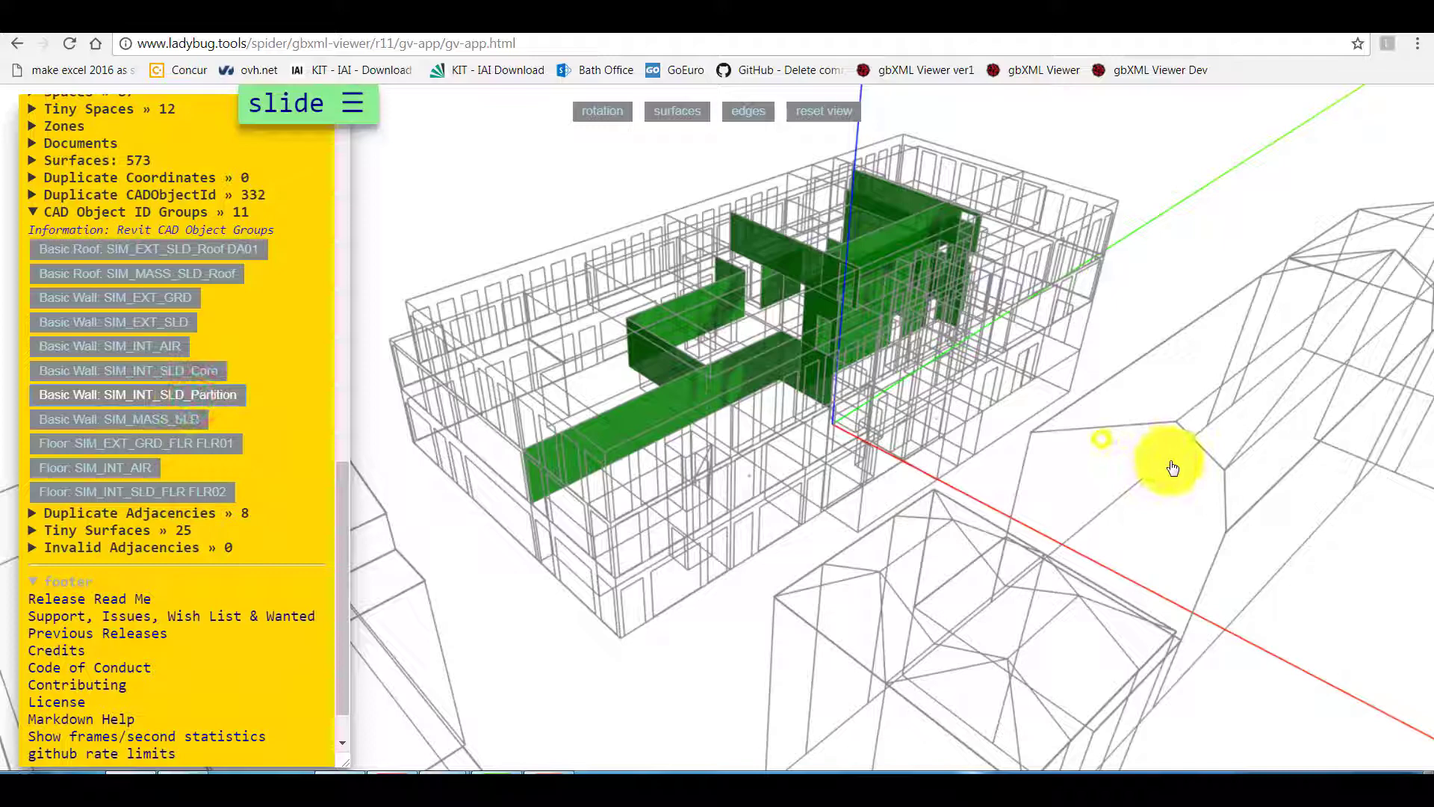
drag(1172, 467, 1138, 502)
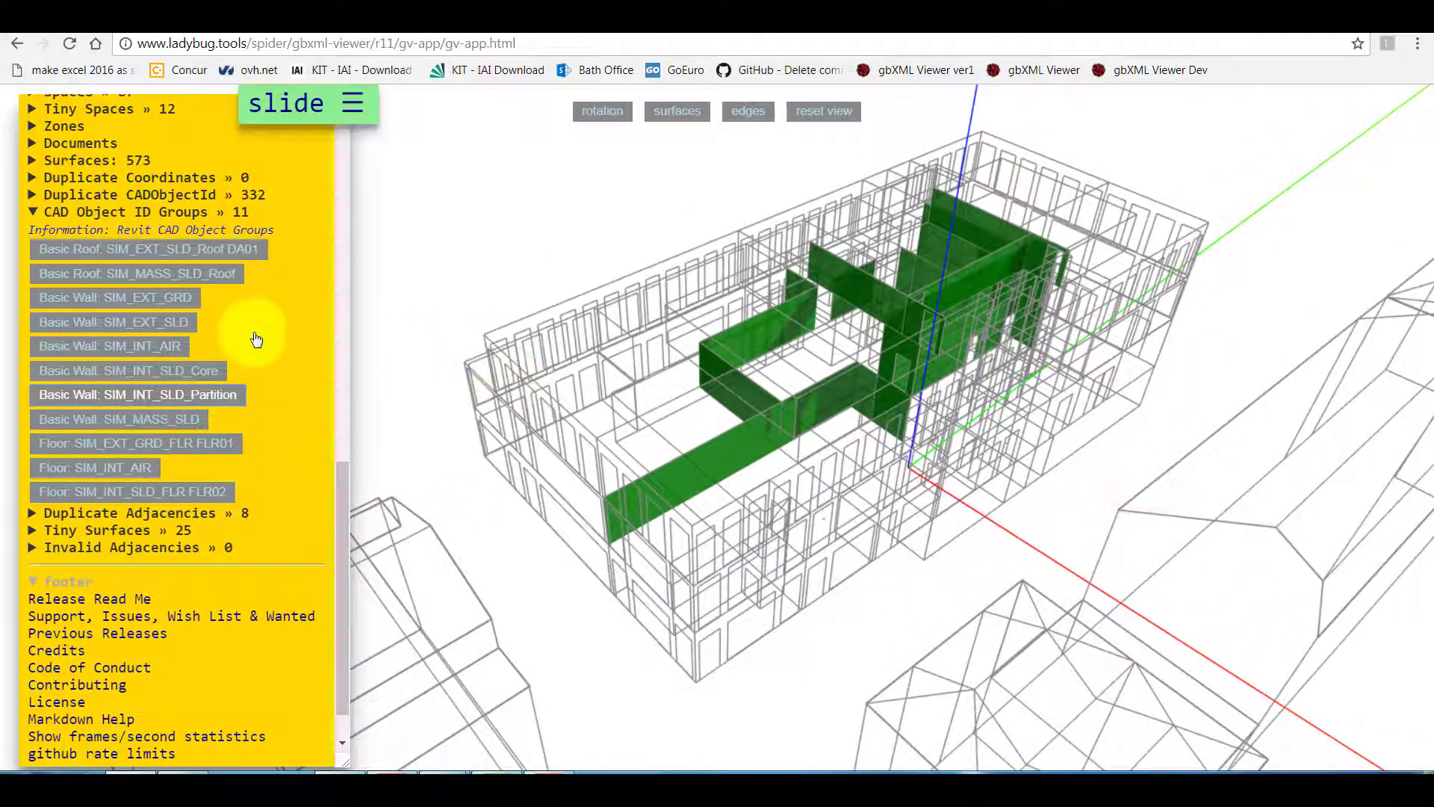
scroll(237, 329, up, 6)
Step: Hide the Reports section and reset the view to the full shaded building among neighbouring houses
scroll(147, 254, up, 5)
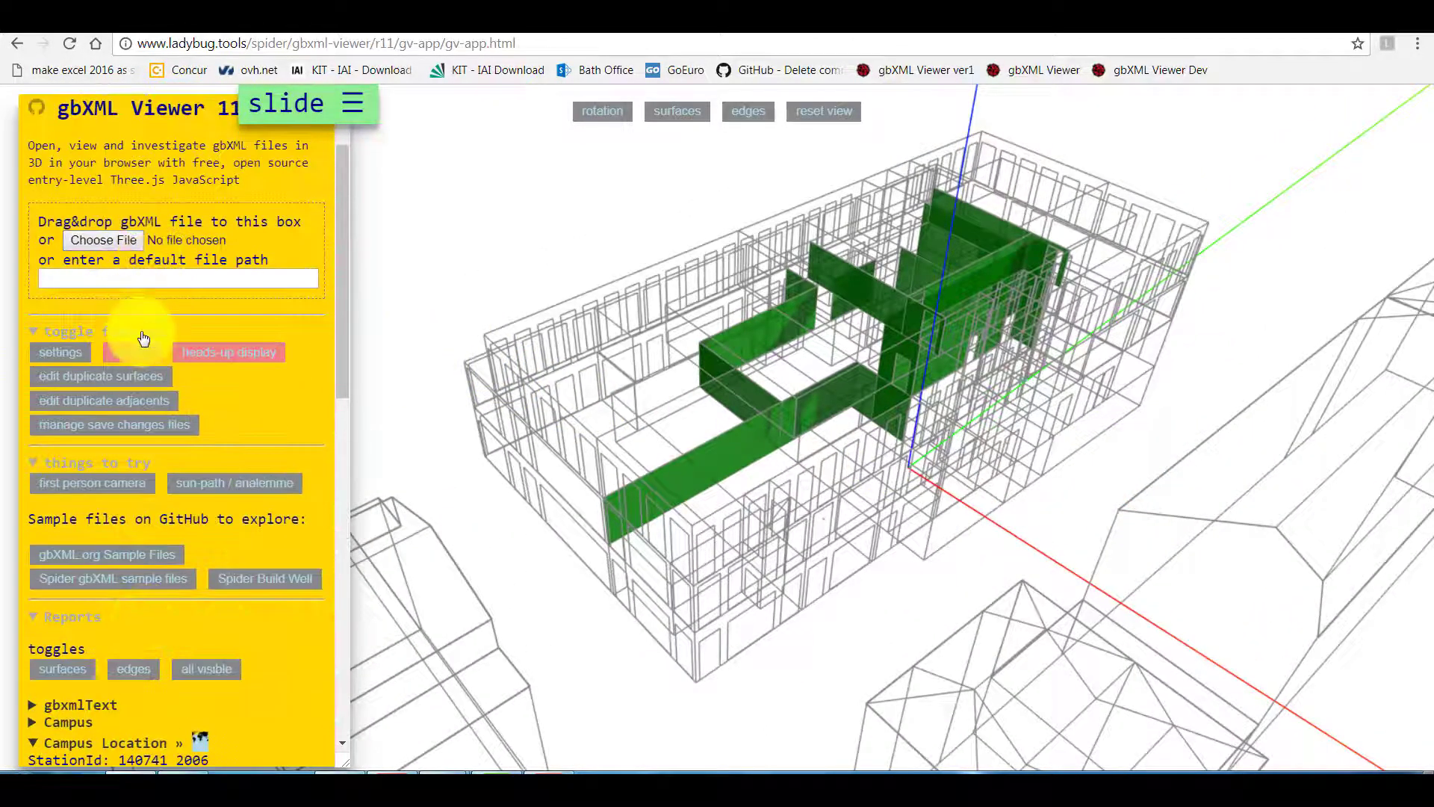
click(143, 348)
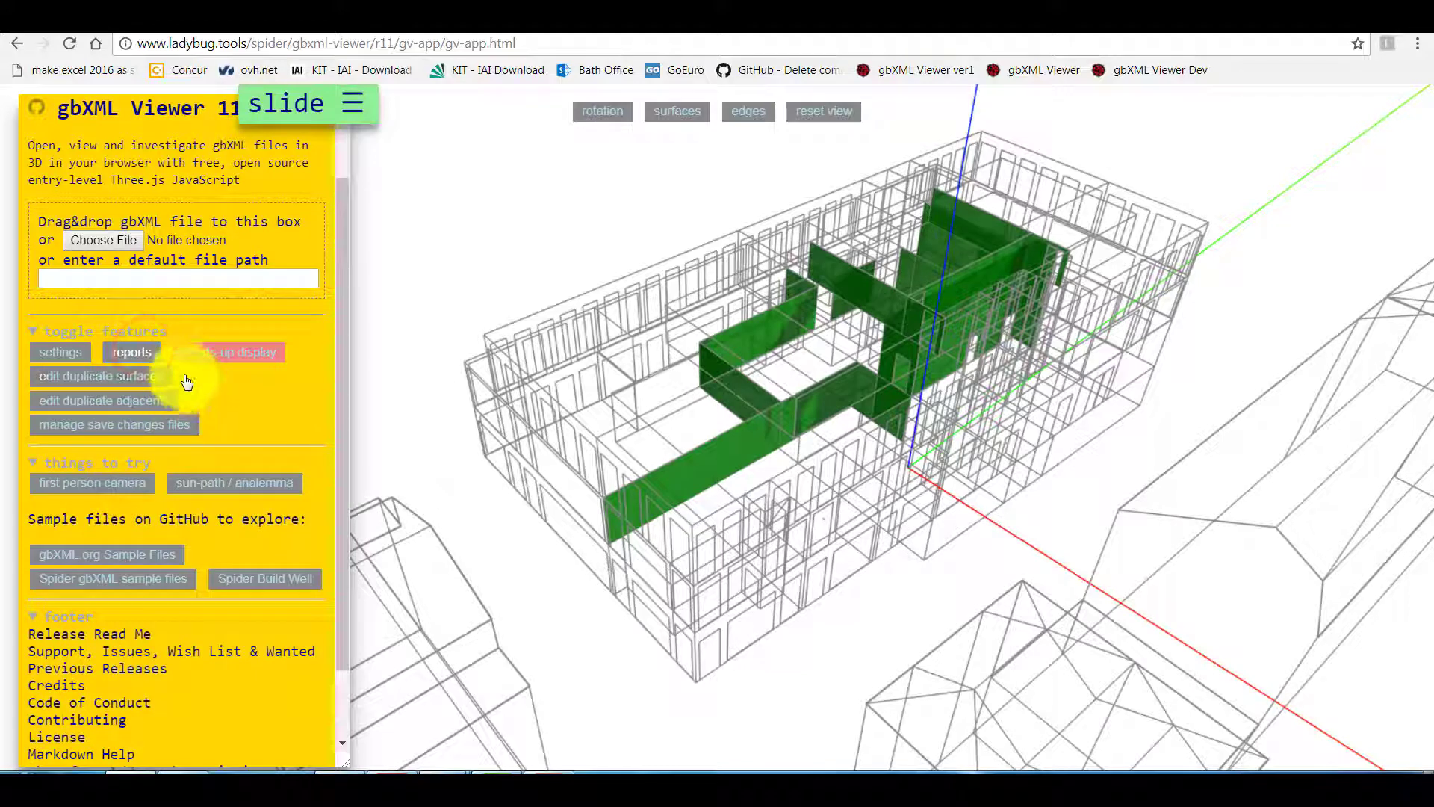
click(819, 112)
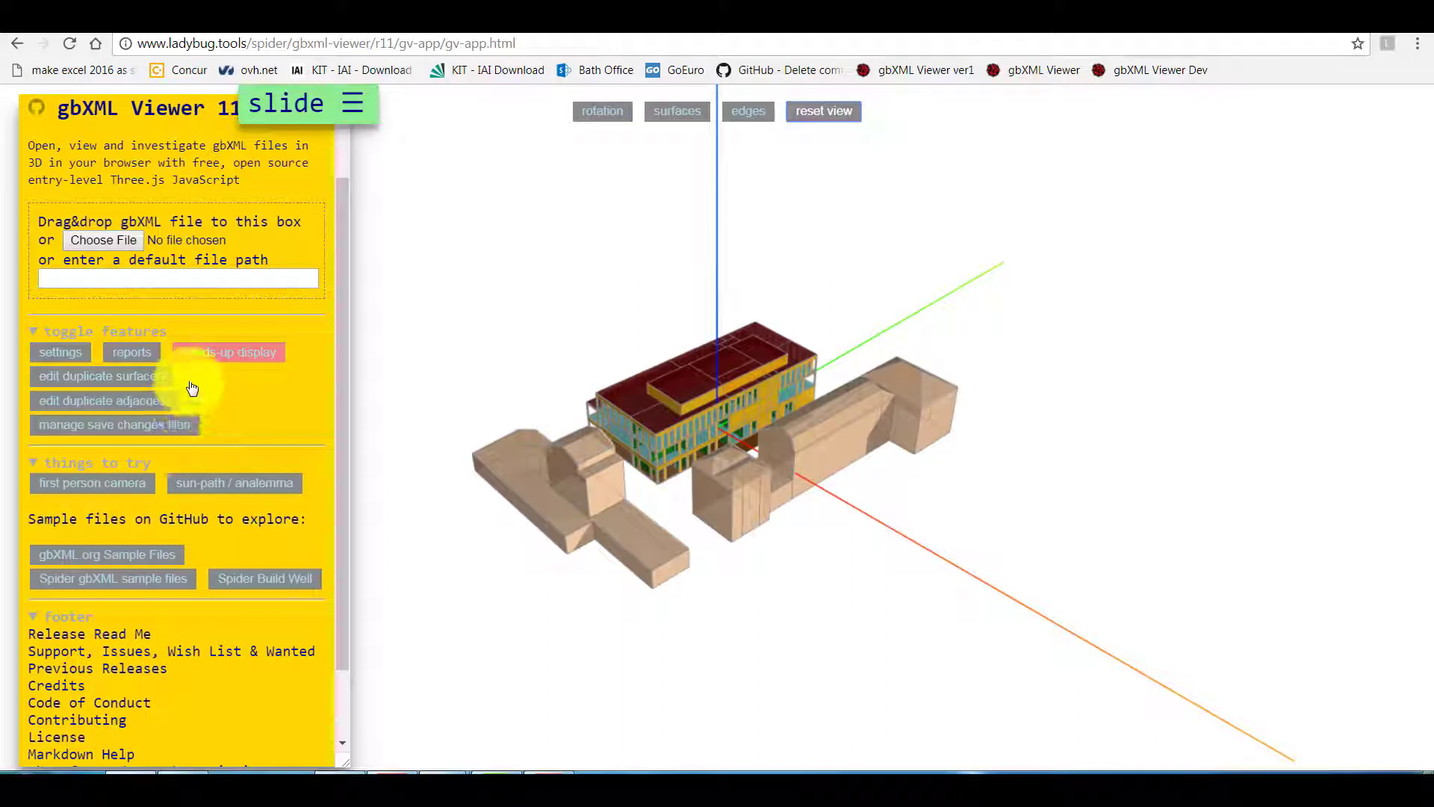
Step: Isolate all duplicate adjacents and inspect wall aim10191, whose two adjacent spaces are both 01_122 Lift
click(152, 403)
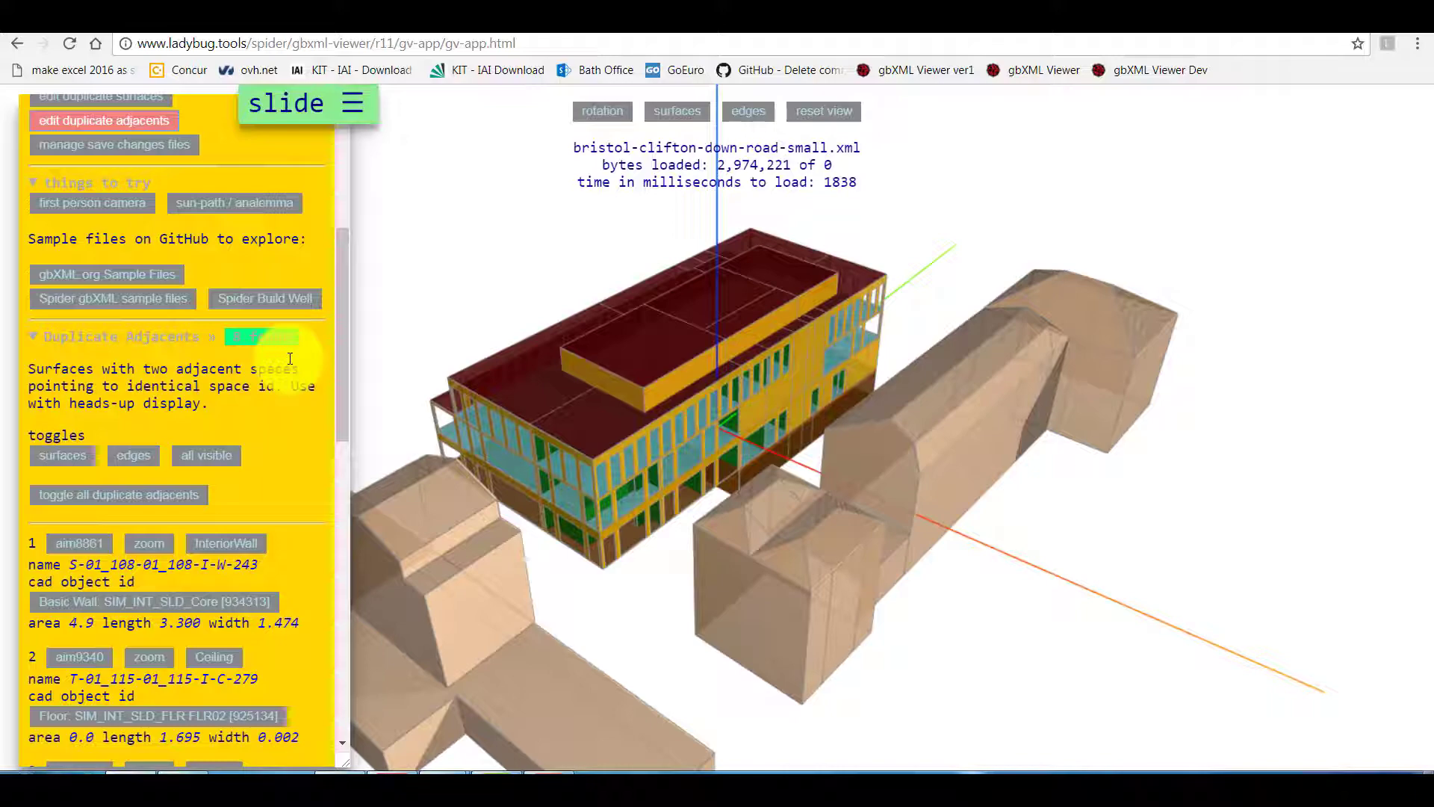
click(124, 495)
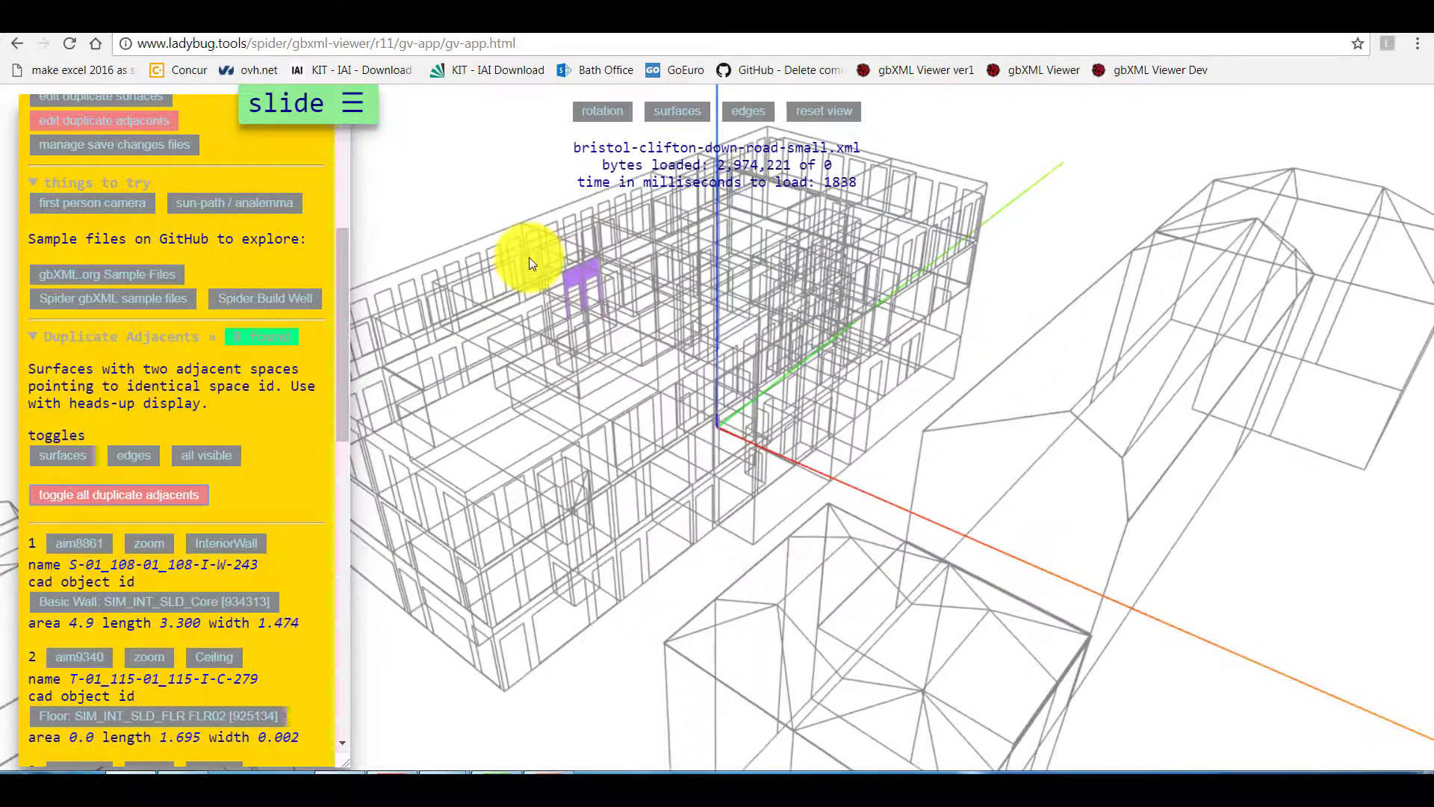
drag(529, 257, 711, 370)
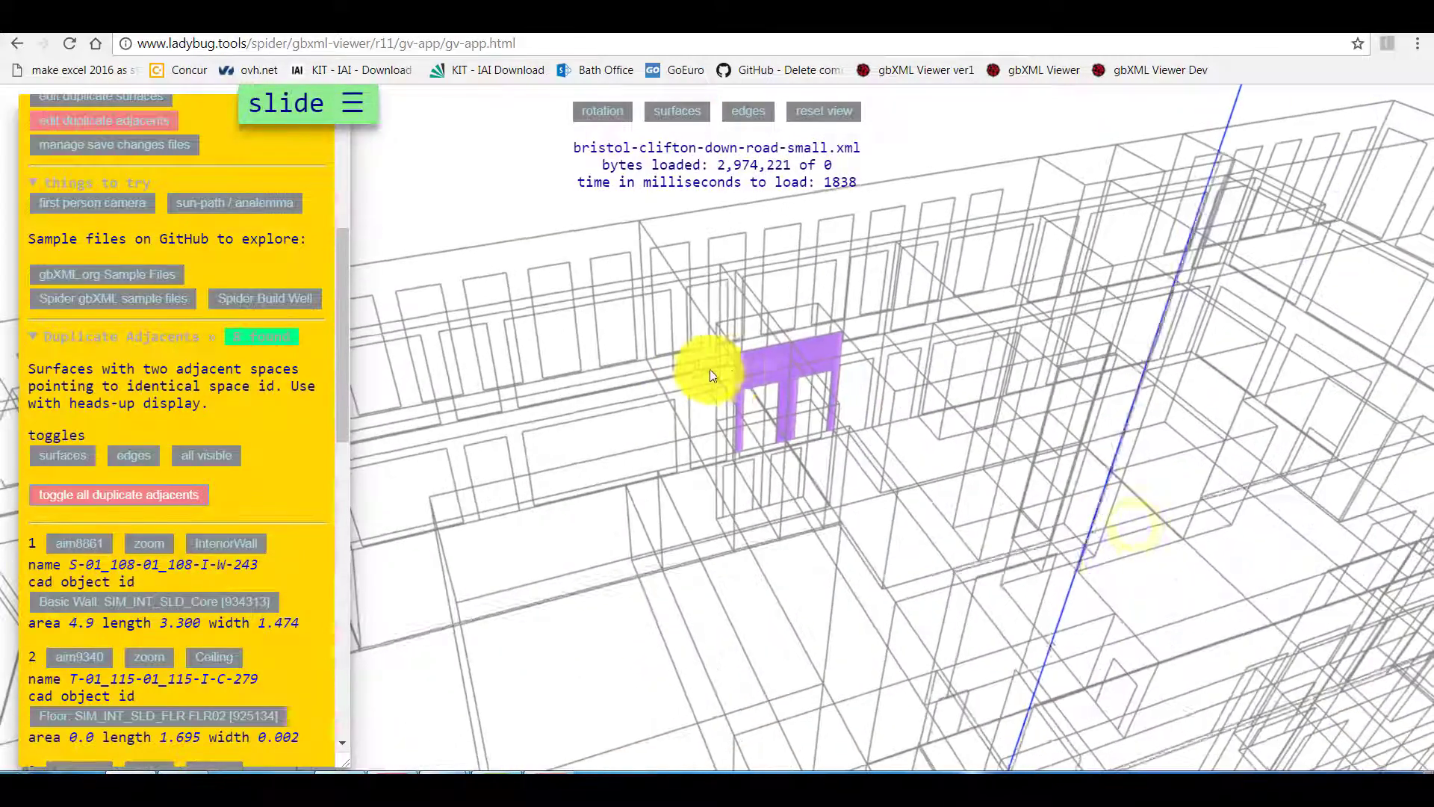
click(751, 366)
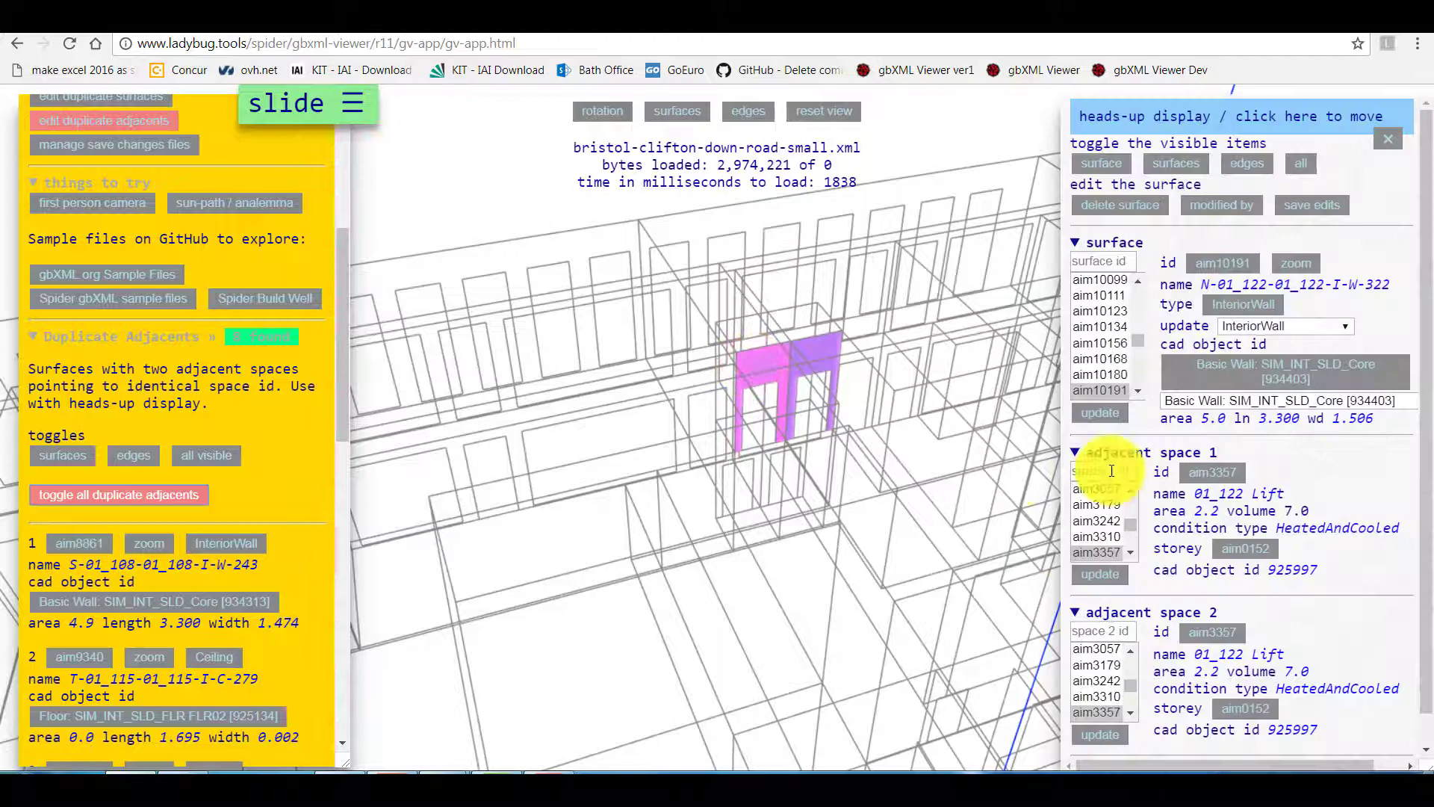
Step: Compare the overlapping duplicate walls and delete the extra duplicate surface
click(1101, 163)
click(770, 371)
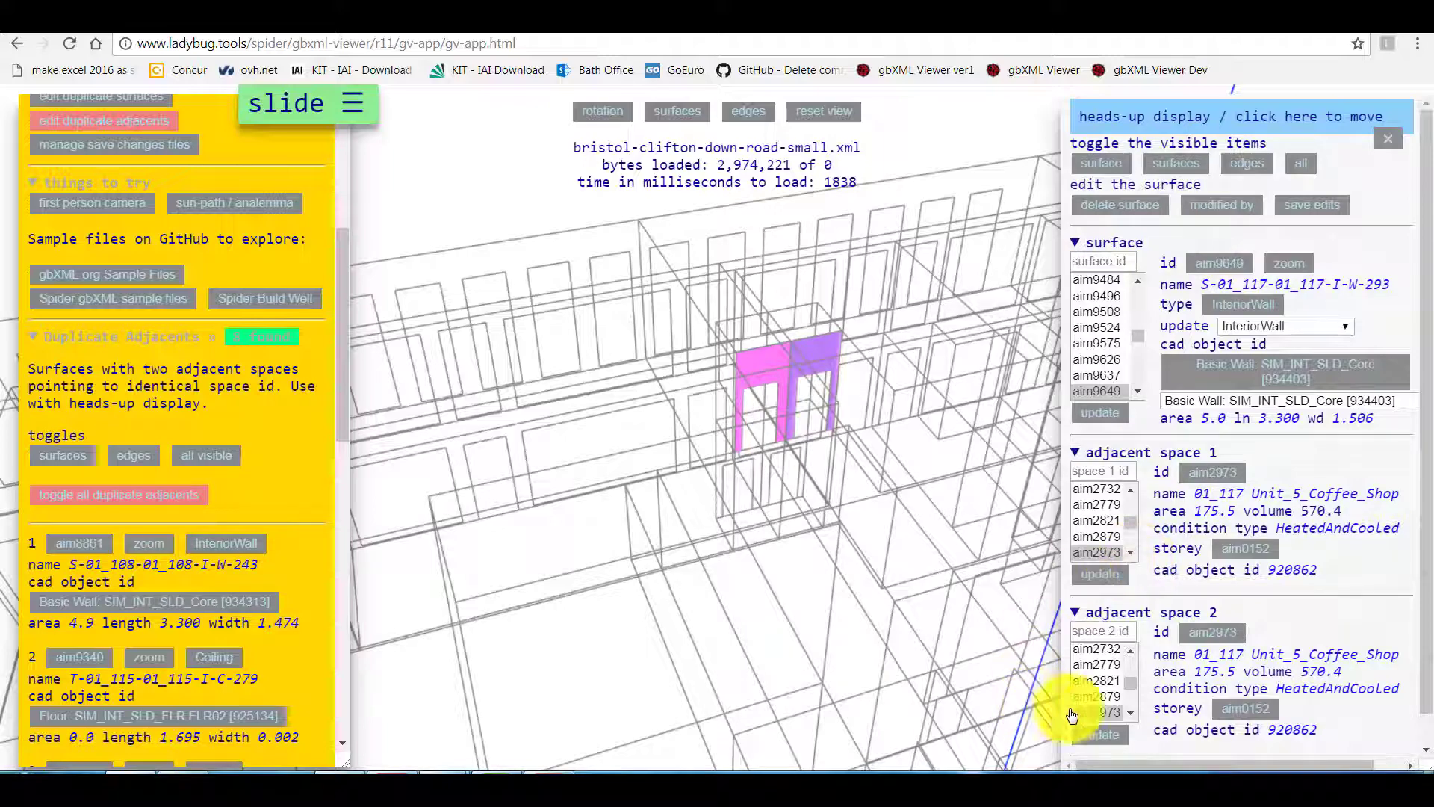
click(196, 499)
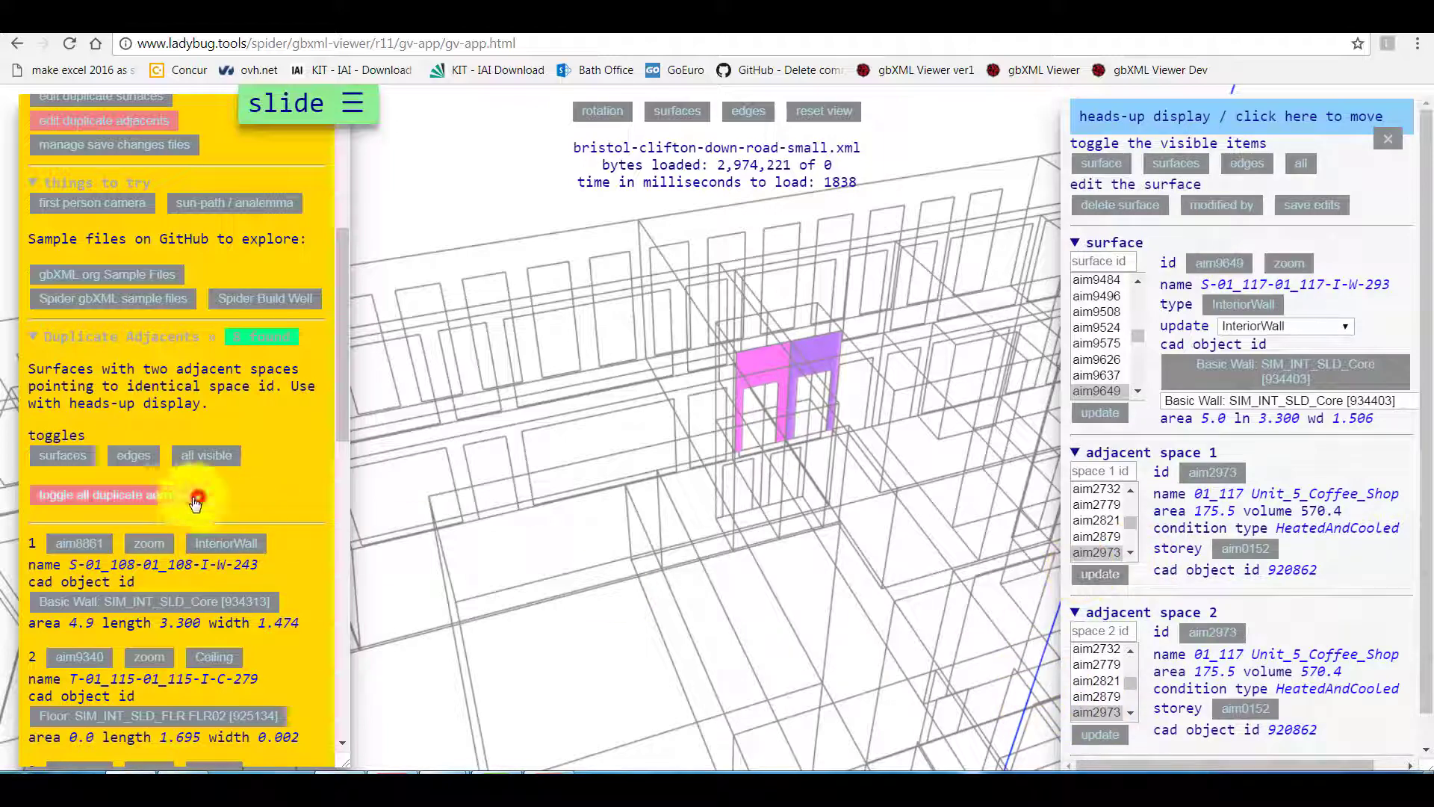
click(180, 499)
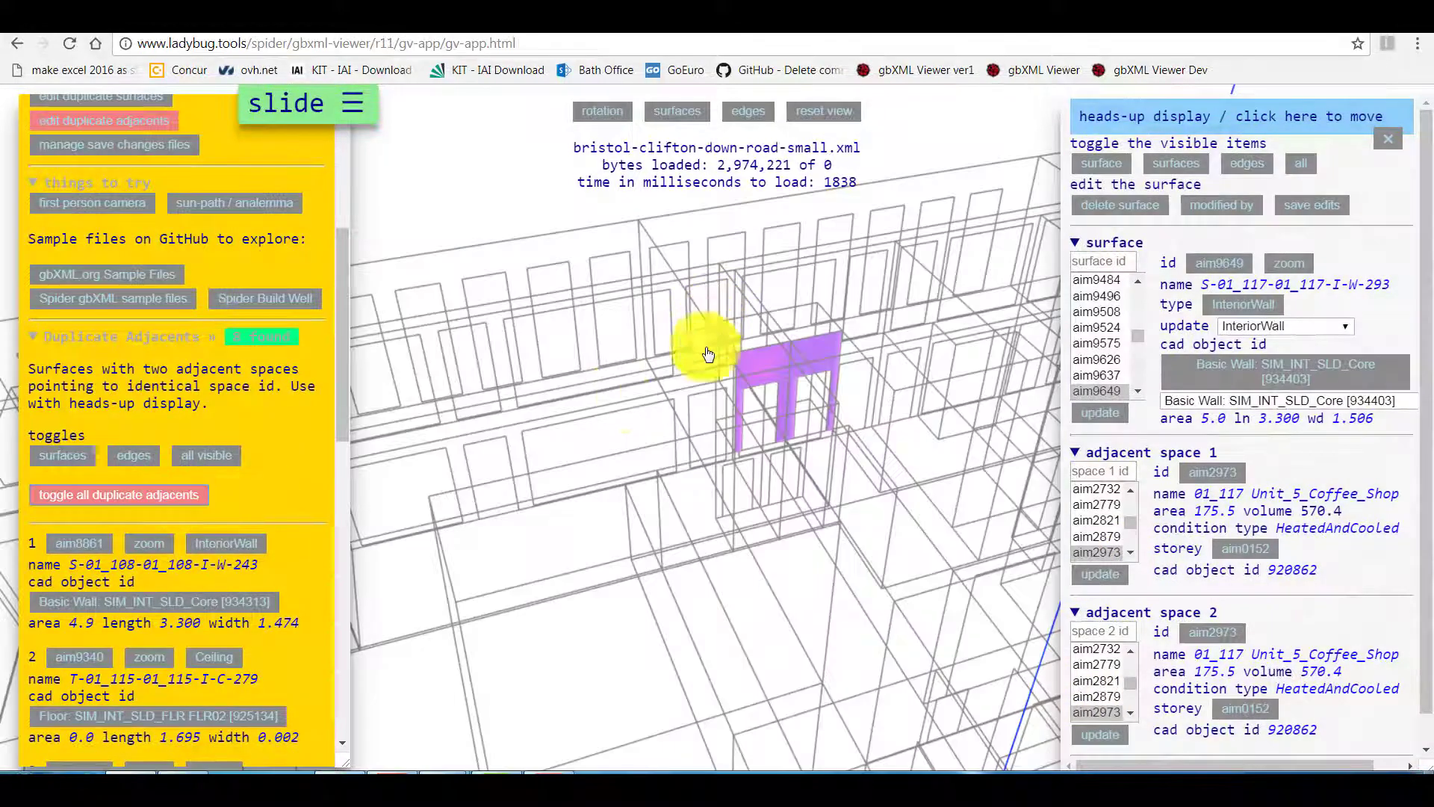
click(747, 371)
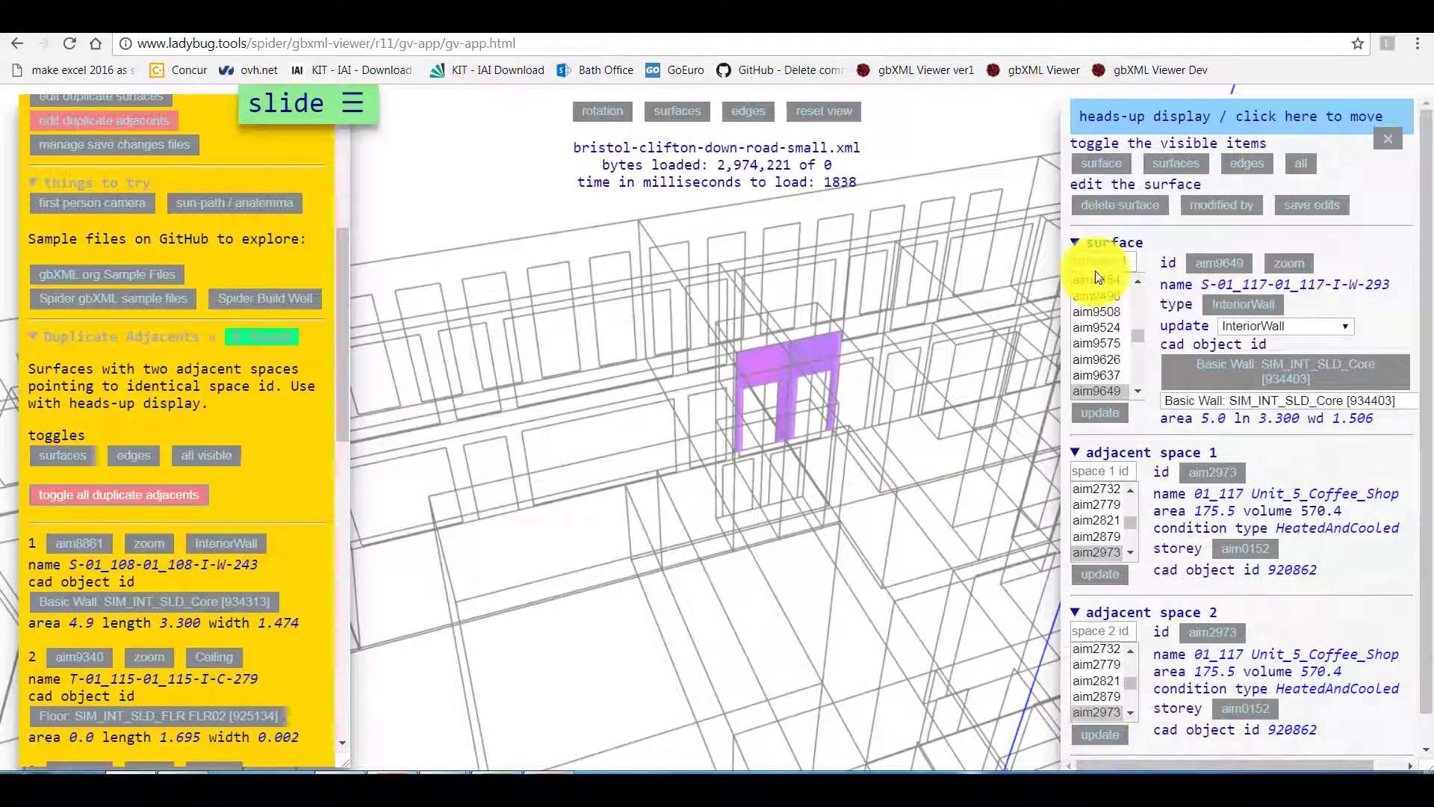
click(1125, 212)
click(769, 143)
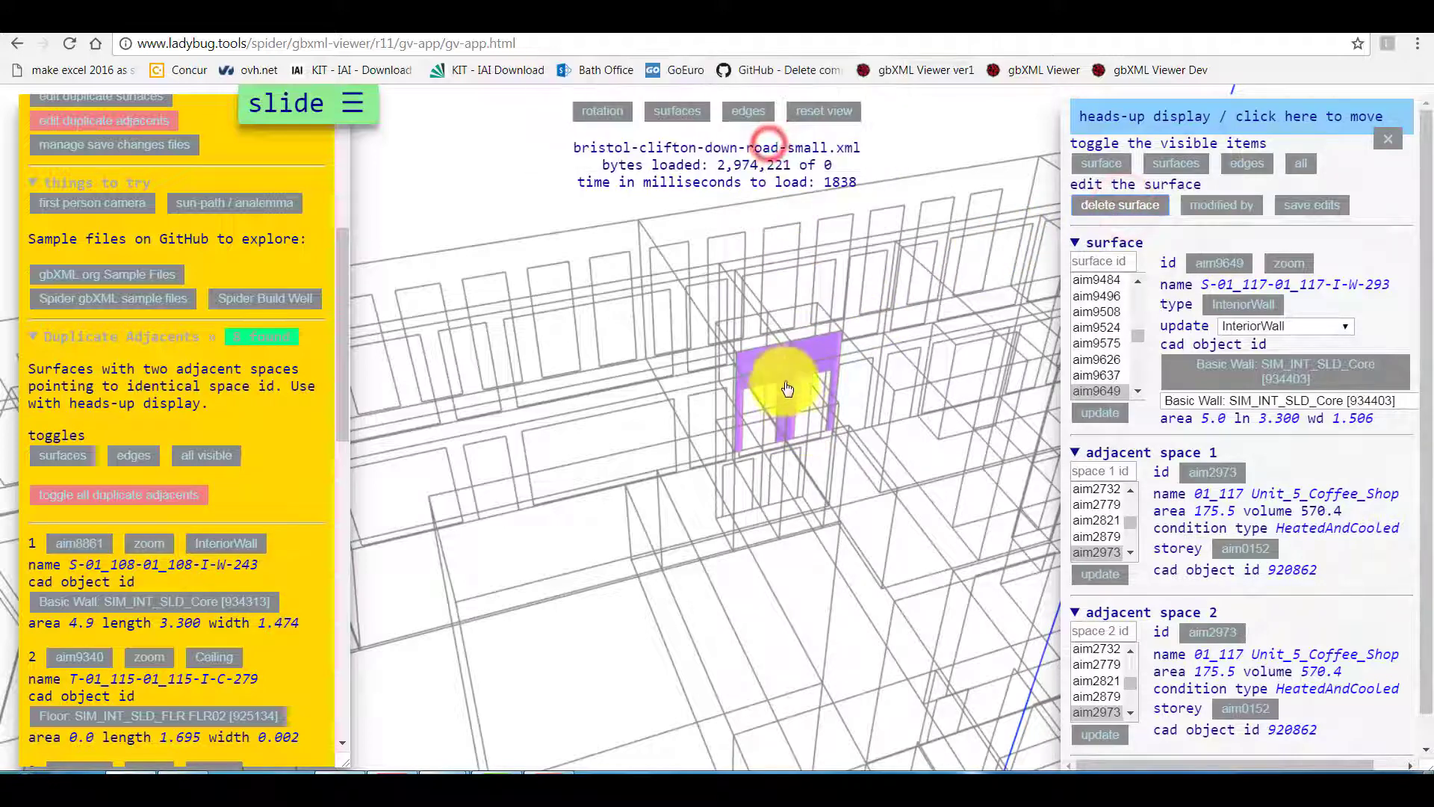
Step: Set wall aim10191's adjacent space 1 to 01_117 Unit_5_Coffee_Shop (aim2973), keeping space 2 as Lift
click(769, 371)
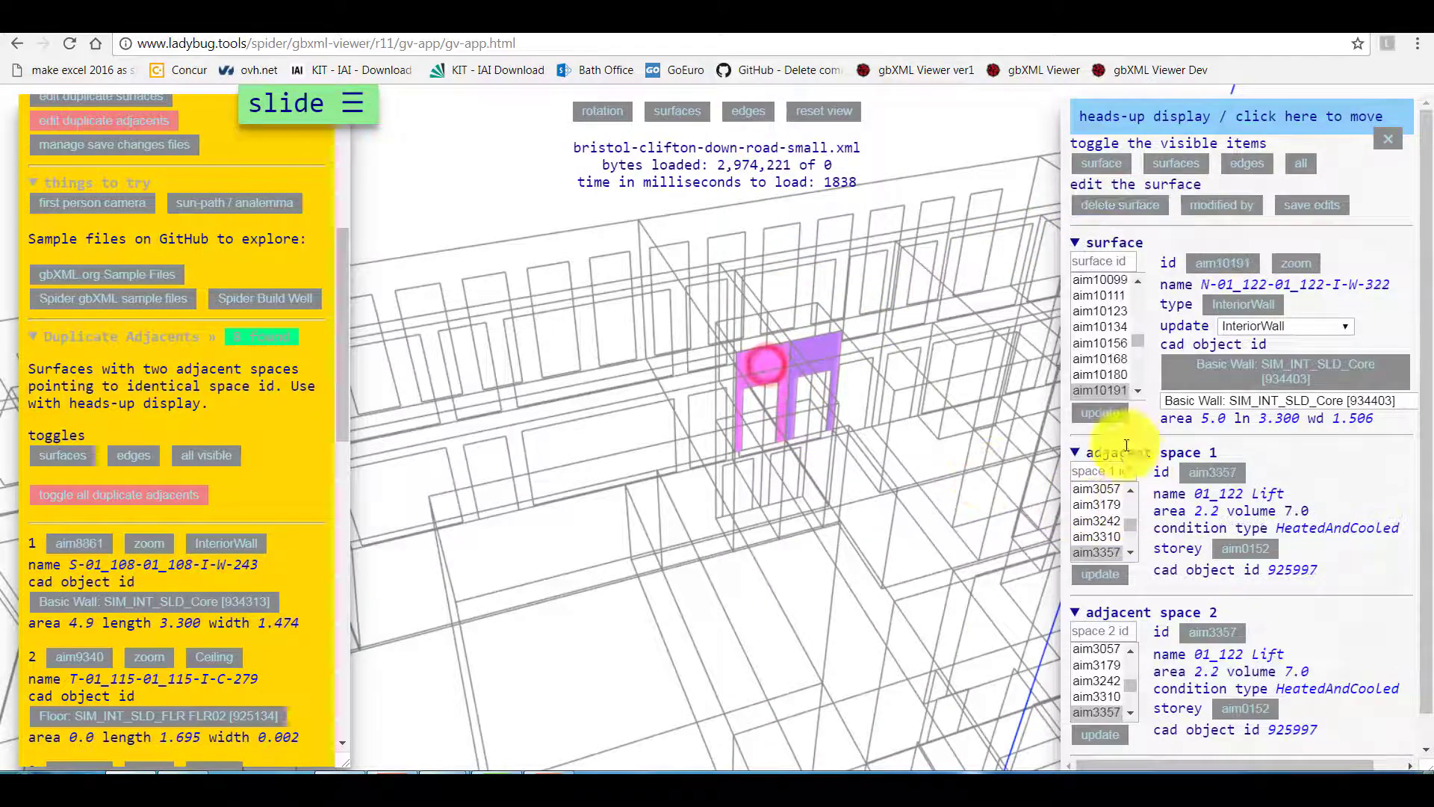
click(1085, 472)
text(2973)
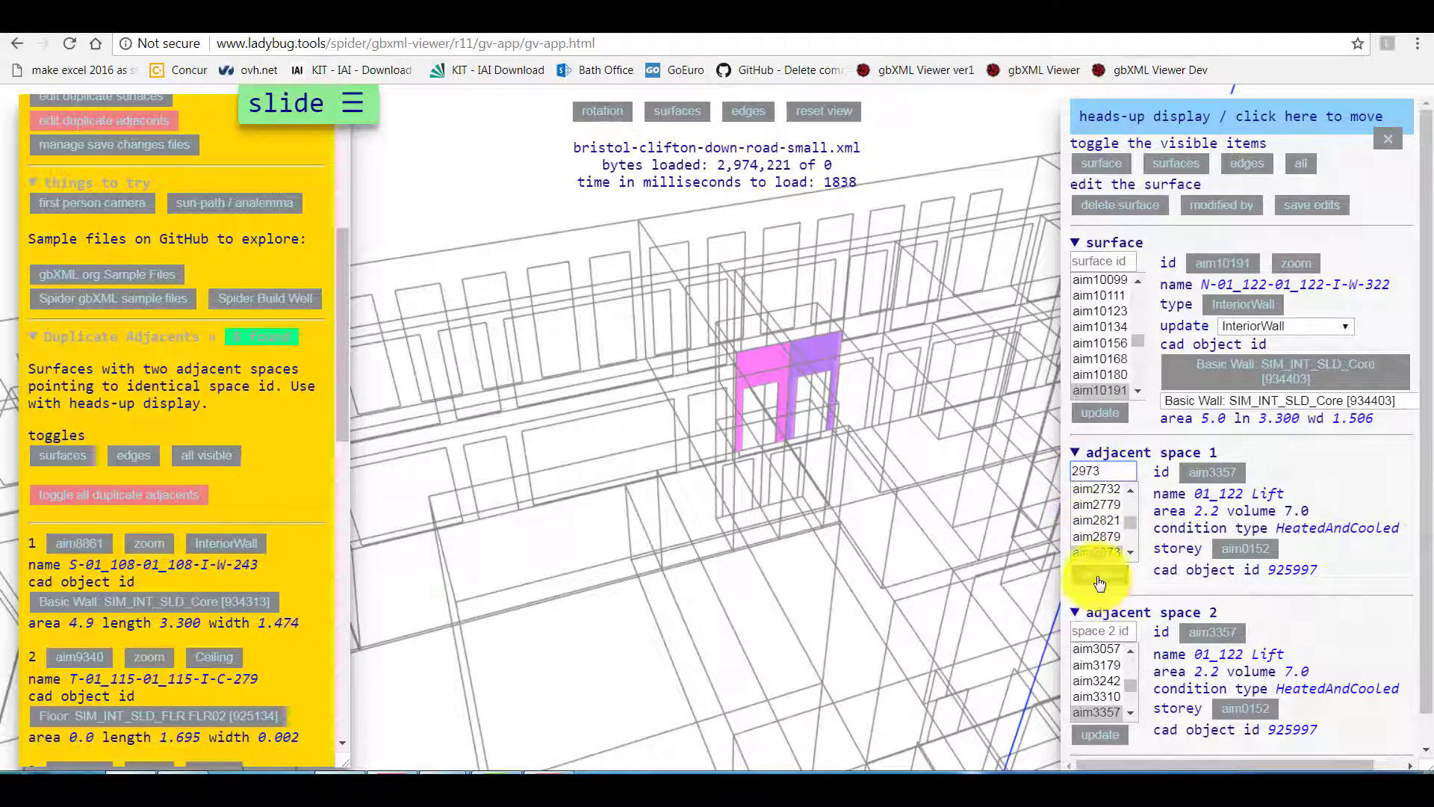
click(1099, 576)
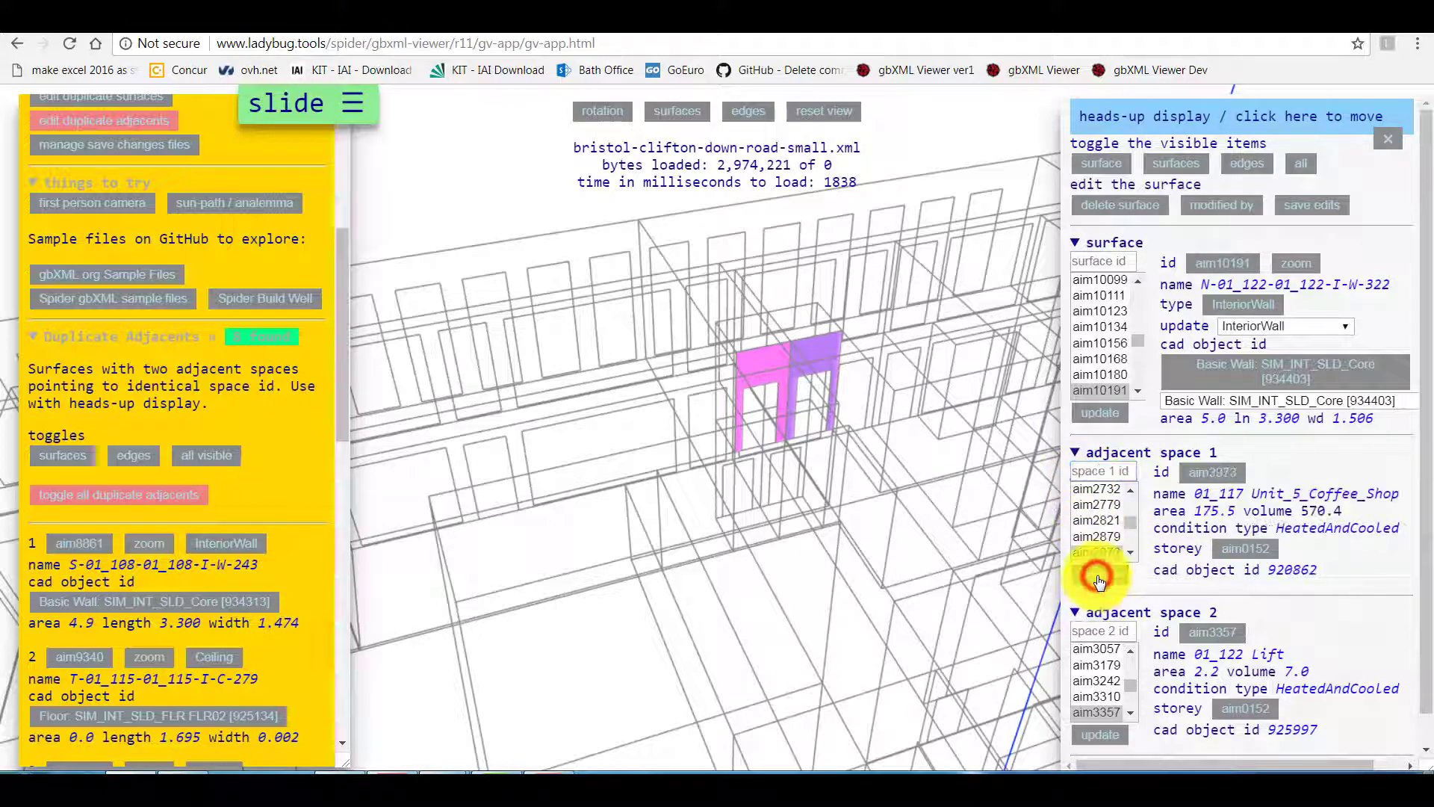
click(824, 519)
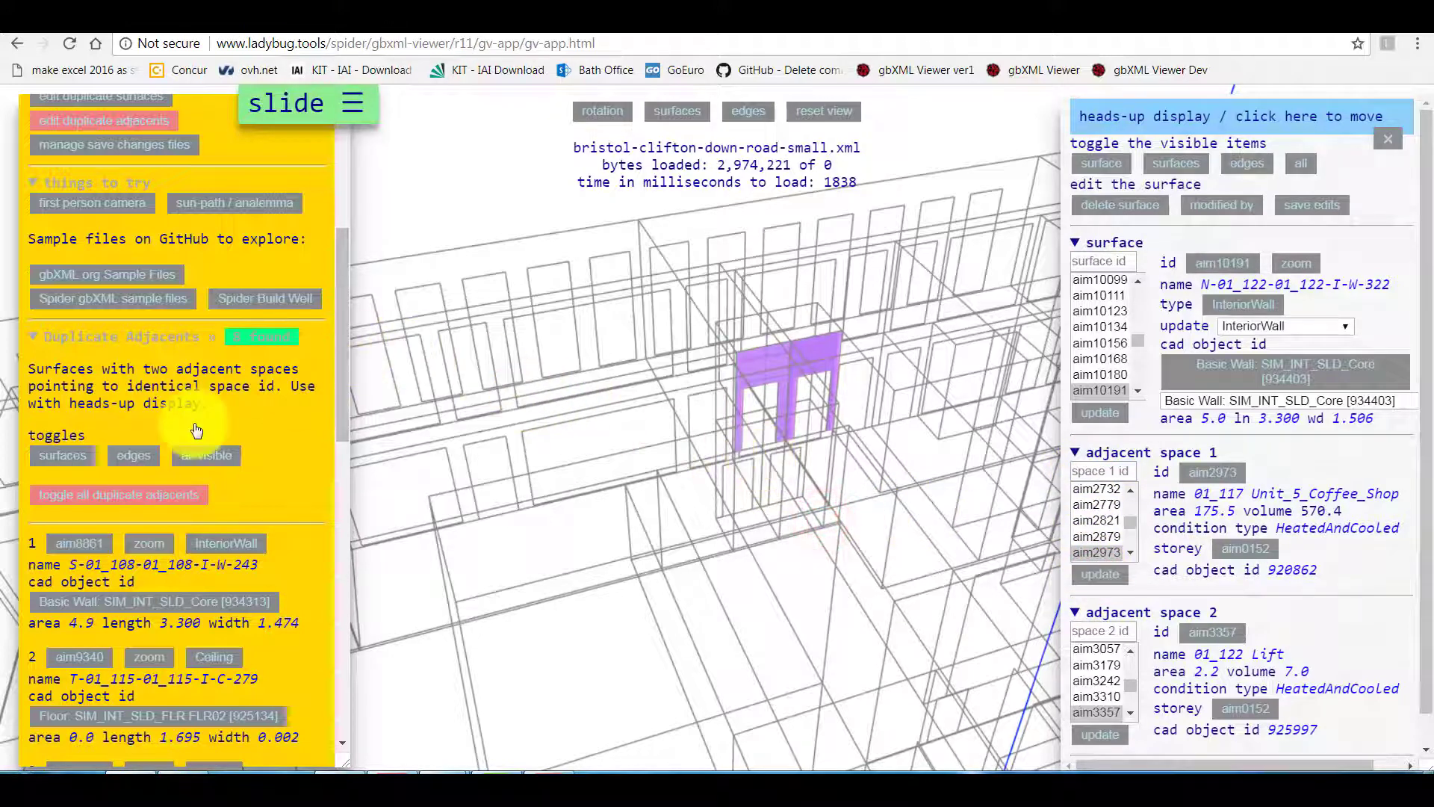
Step: Refresh the duplicate adjacents check and view the regenerated list starting with aim8861, aim9340, aim9484
scroll(190, 418, up, 4)
click(144, 405)
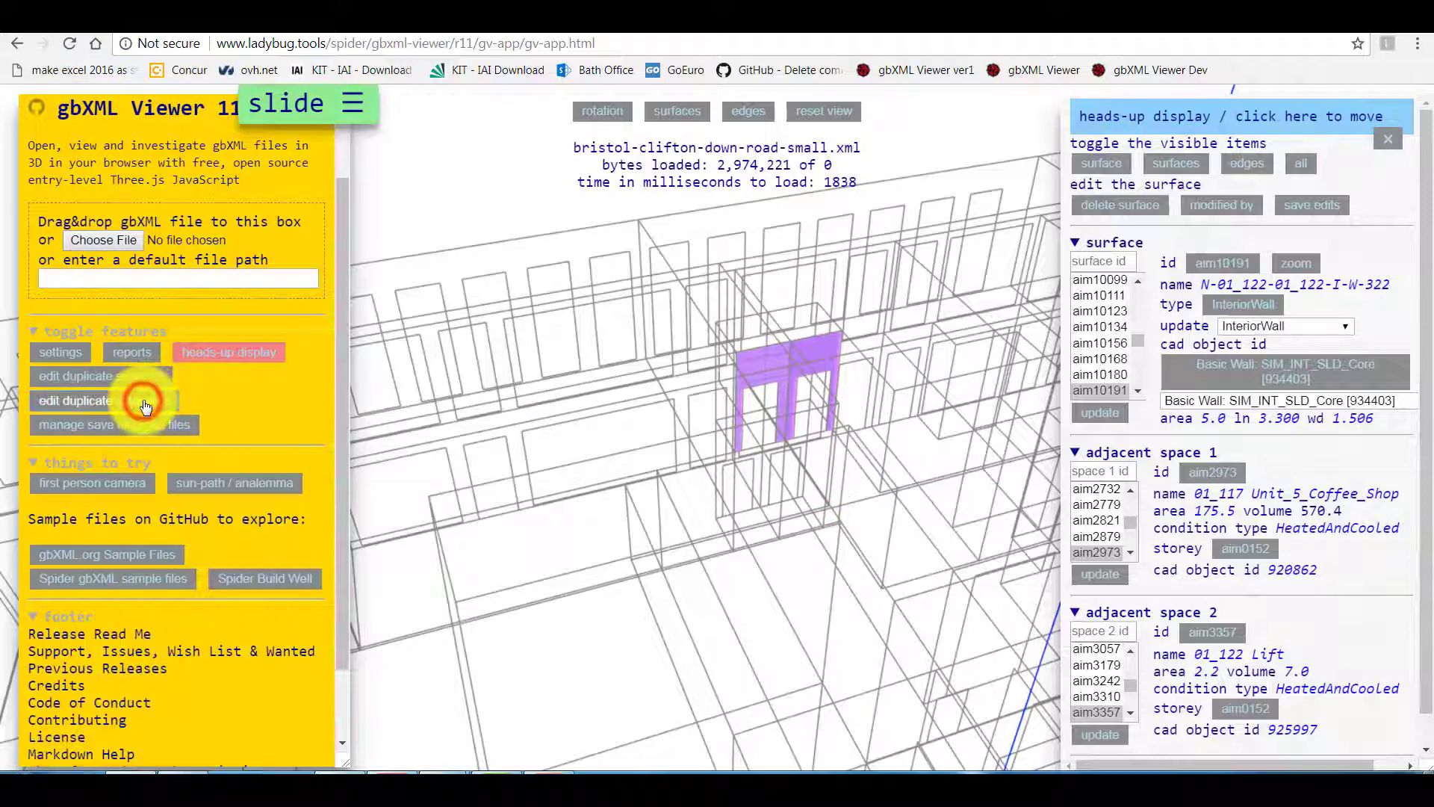
click(144, 403)
scroll(192, 379, down, 5)
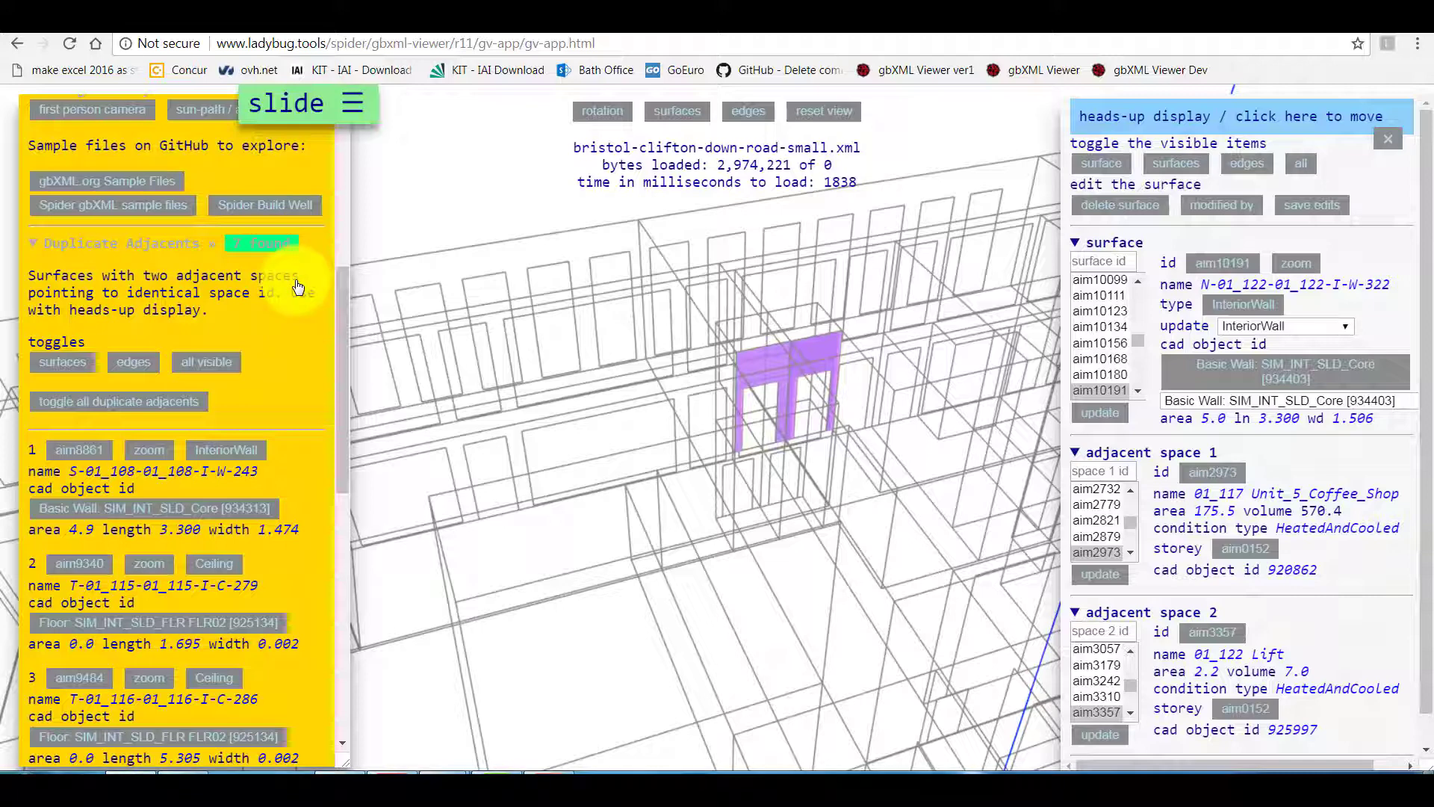
Step: Show the whole building auto-rotating, with the heads-up display and sidebar closed
click(828, 110)
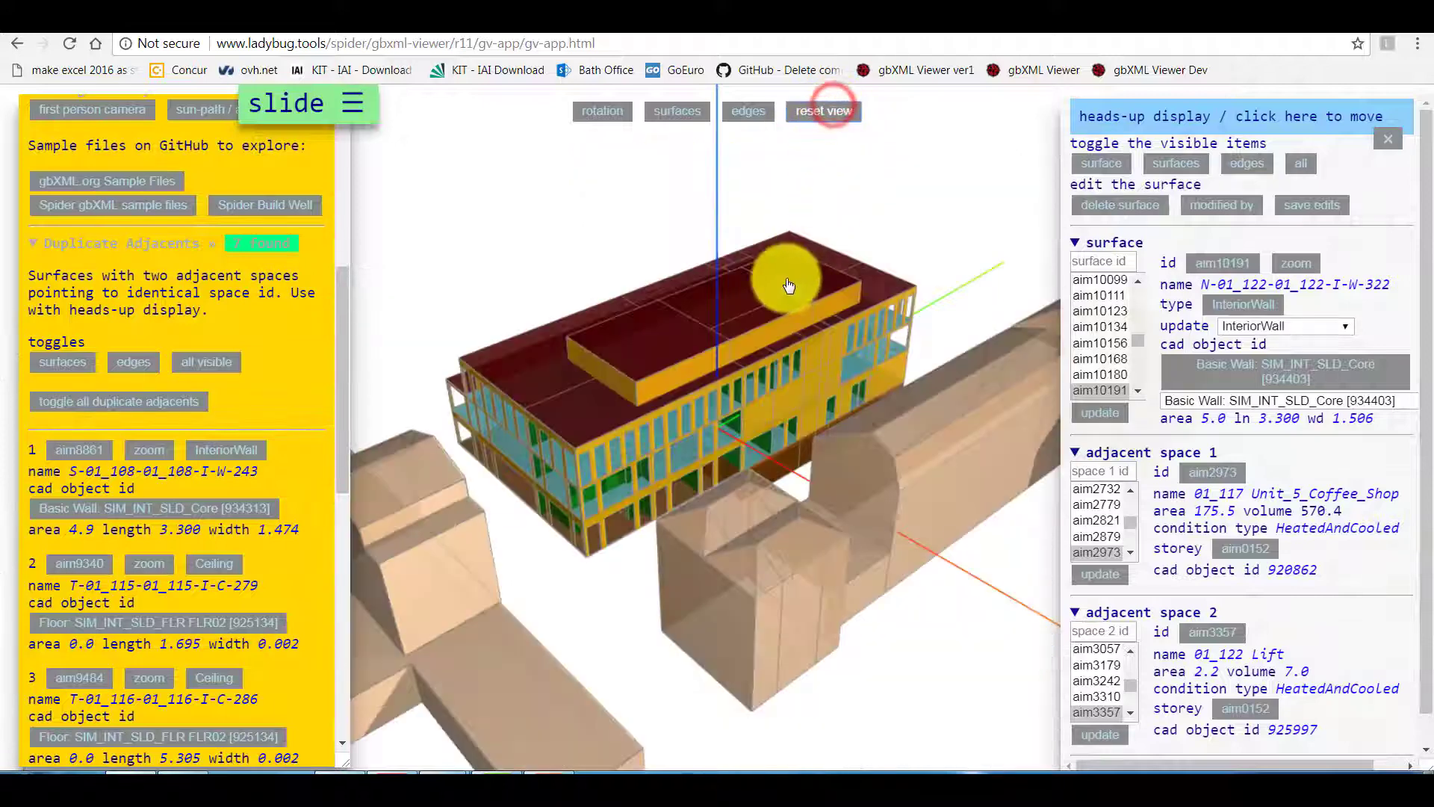
click(1388, 139)
click(601, 111)
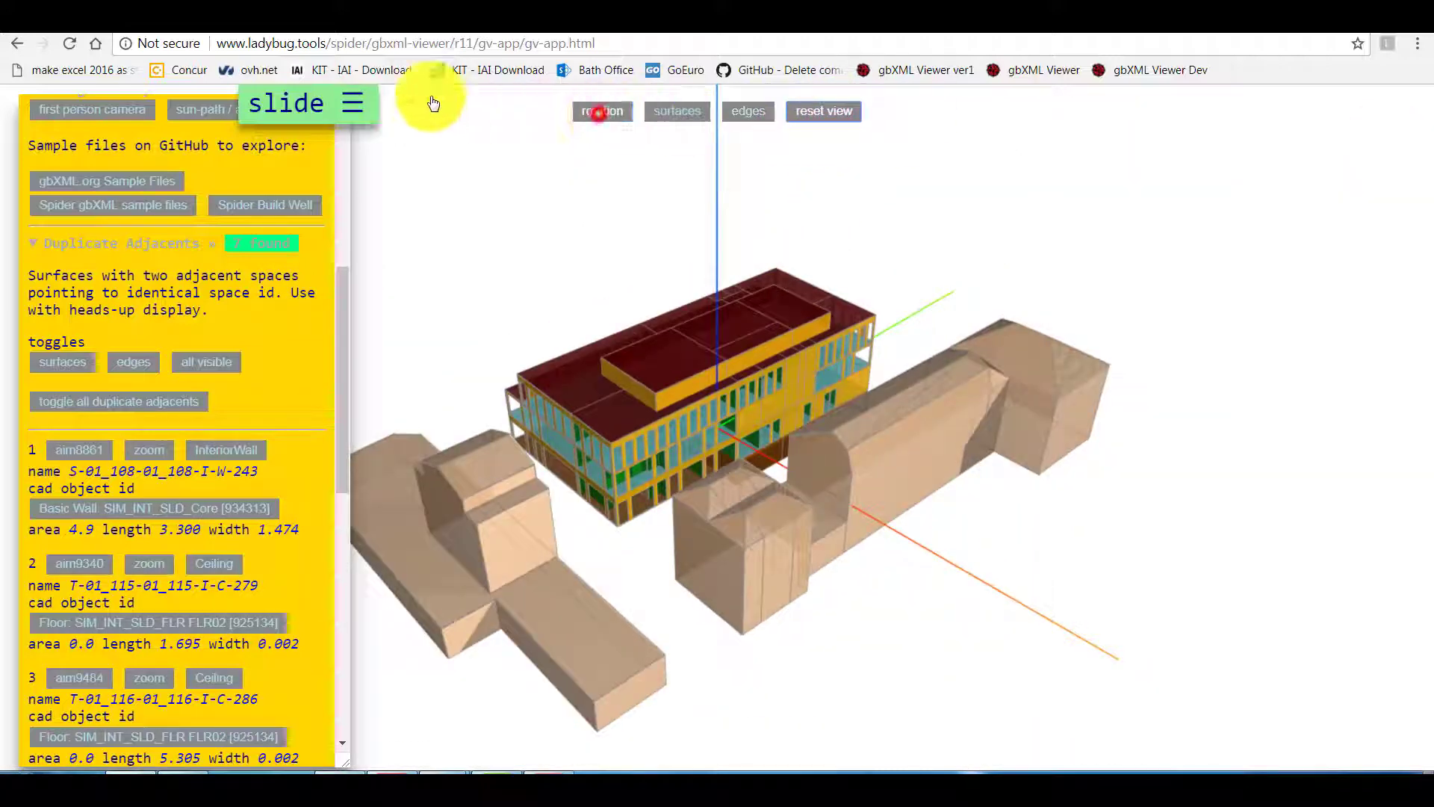
click(336, 103)
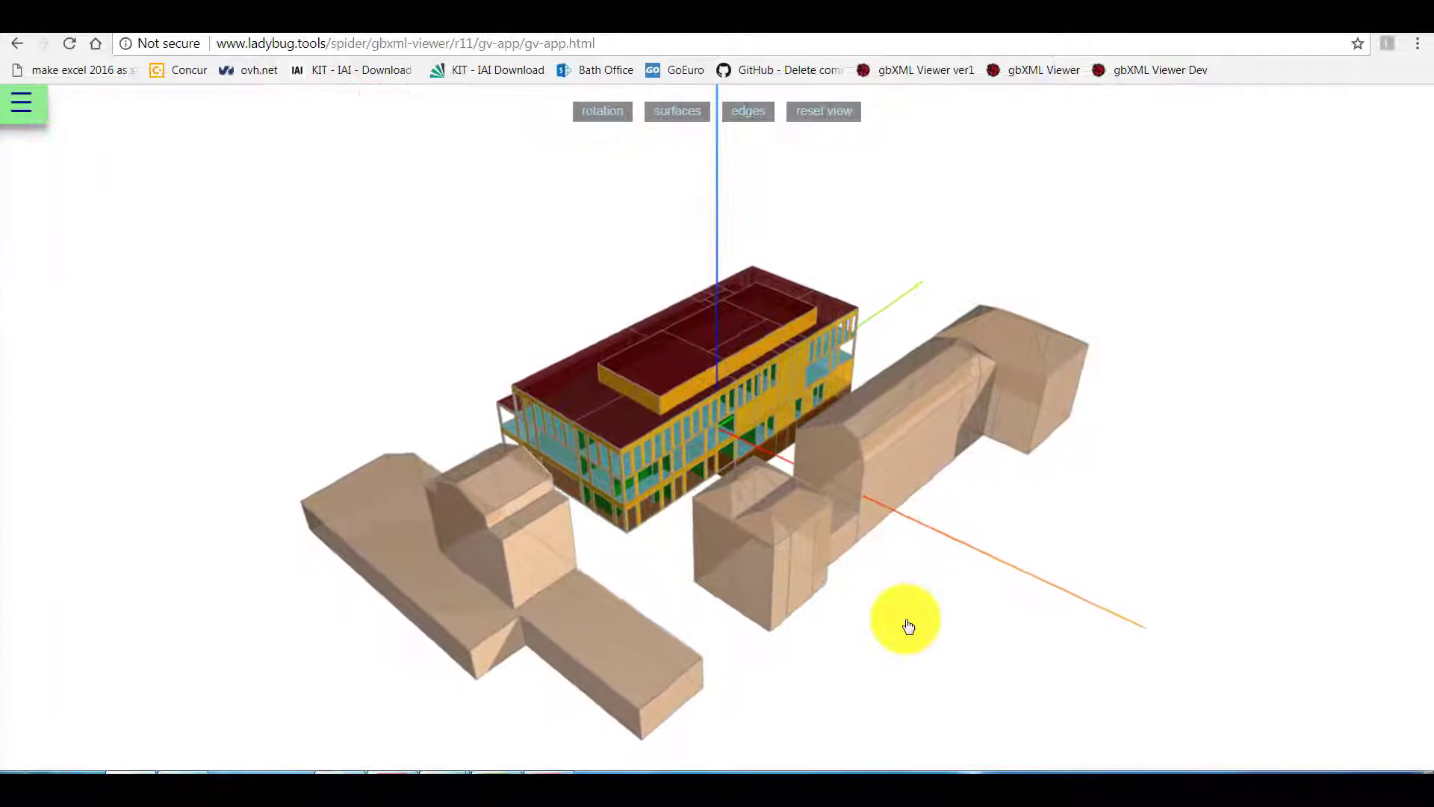